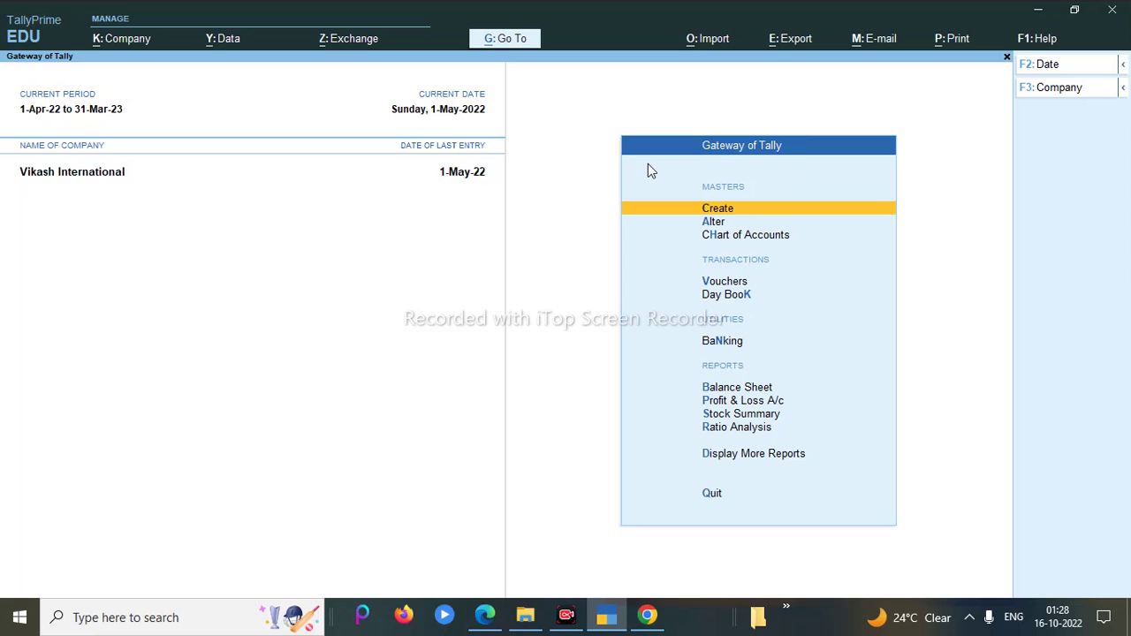
Step: From the List of Masters, choose Ledger to start a new ledger for Vikash International
{"action": "left_click", "coordinate": [715, 212]}
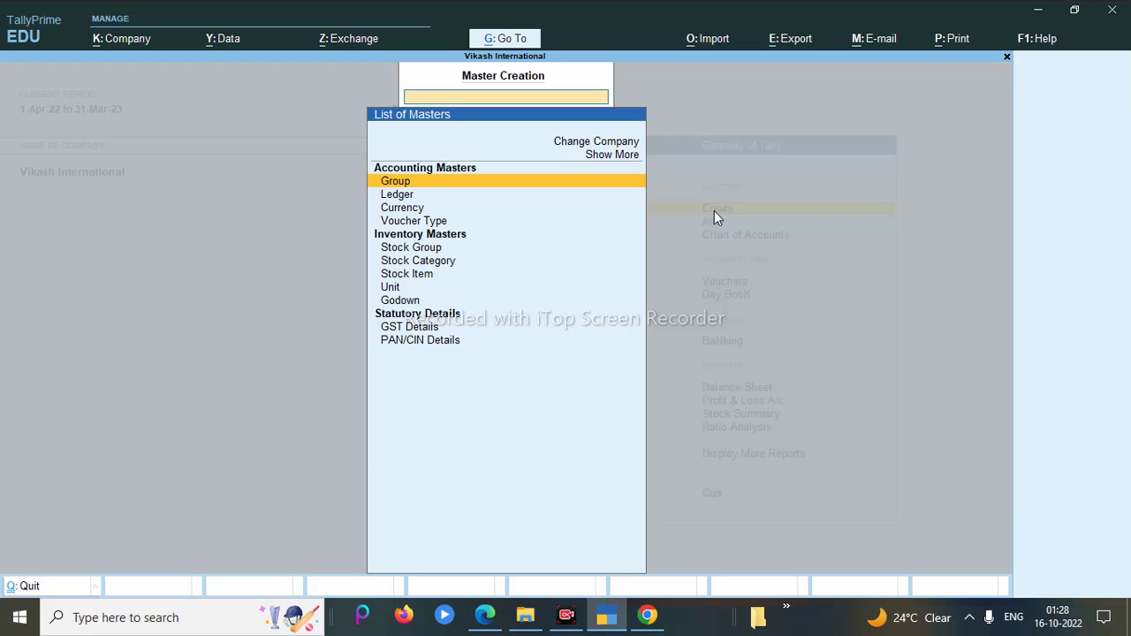
{"action": "key", "text": "Down"}
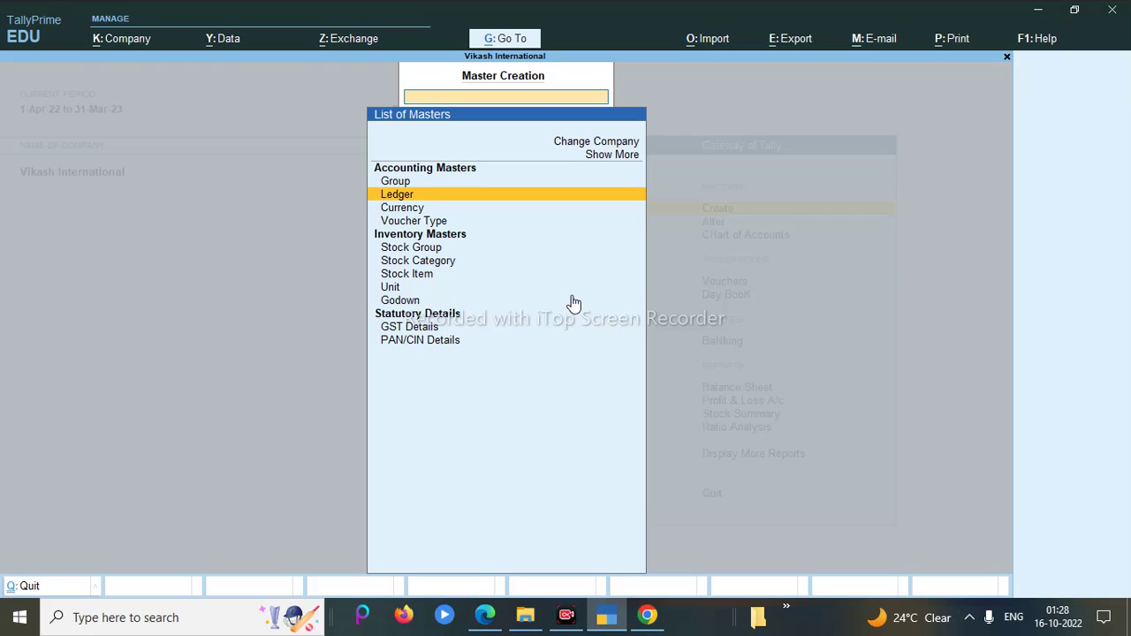
{"action": "key", "text": "Down"}
{"action": "key", "text": "Down"}
{"action": "key", "text": "Down"}
{"action": "key", "text": "Down"}
{"action": "key", "text": "Down"}
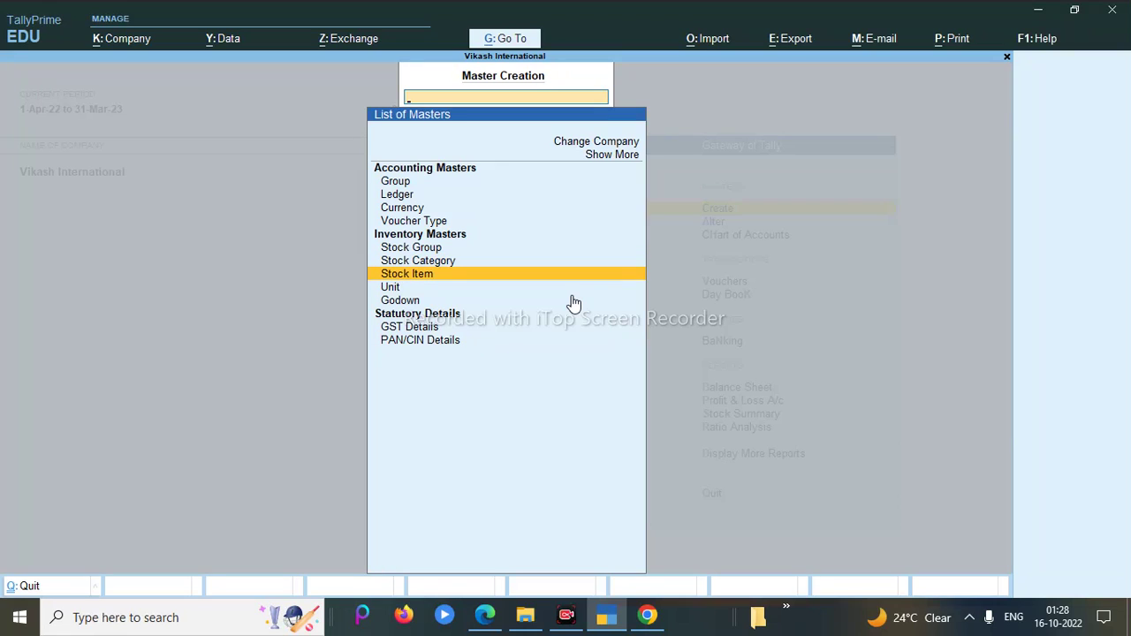
{"action": "key", "text": "Up"}
{"action": "key", "text": "Up"}
{"action": "key", "text": "Up"}
{"action": "key", "text": "Up"}
{"action": "key", "text": "Up"}
{"action": "key", "text": "Up"}
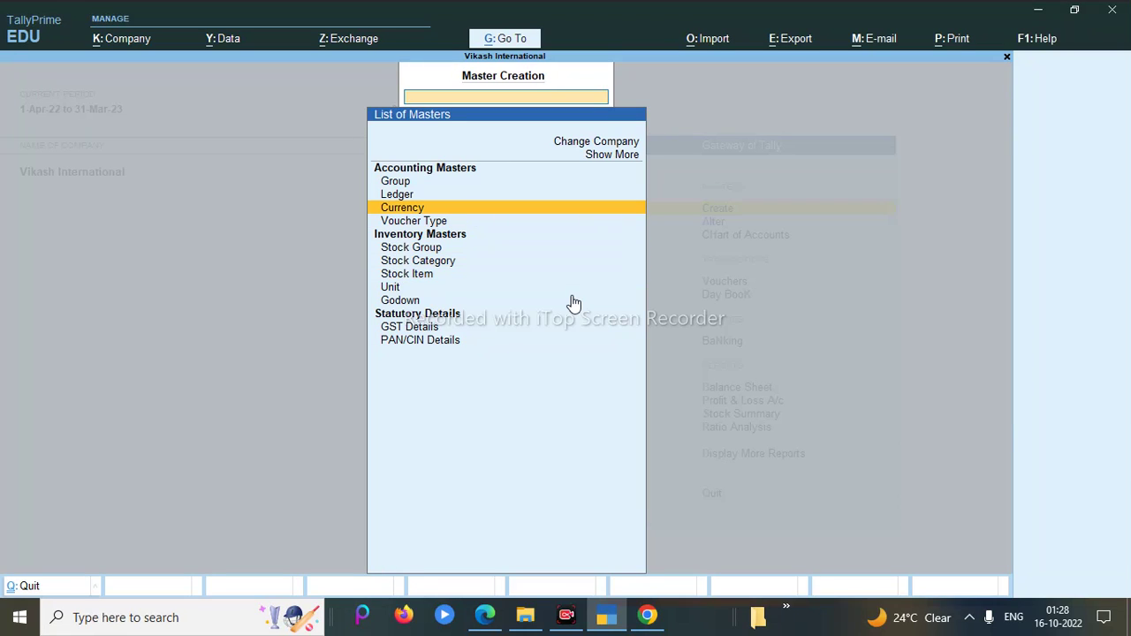
{"action": "key", "text": "Return"}
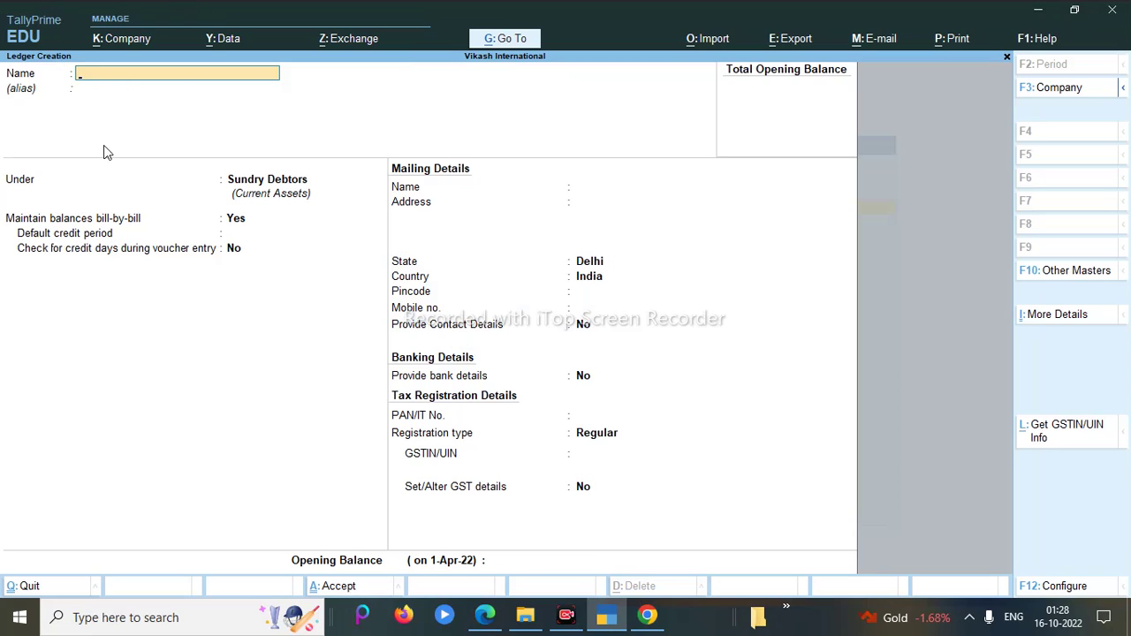
Step: Name the ledger 'Akash Enterprises' under Sundry Debtors with a 30 days credit period
{"action": "type", "text": "Akash Enterprises"}
{"action": "key", "text": "BackSpace"}
{"action": "key", "text": "BackSpace"}
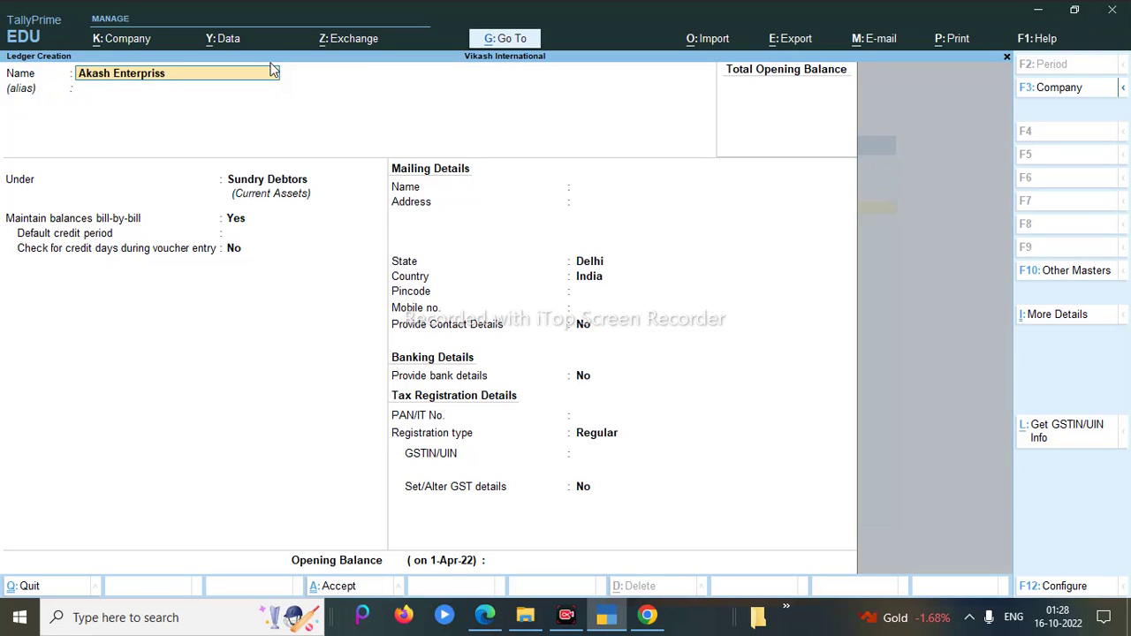
{"action": "type", "text": "e"}
{"action": "key", "text": "Return"}
{"action": "key", "text": "Return"}
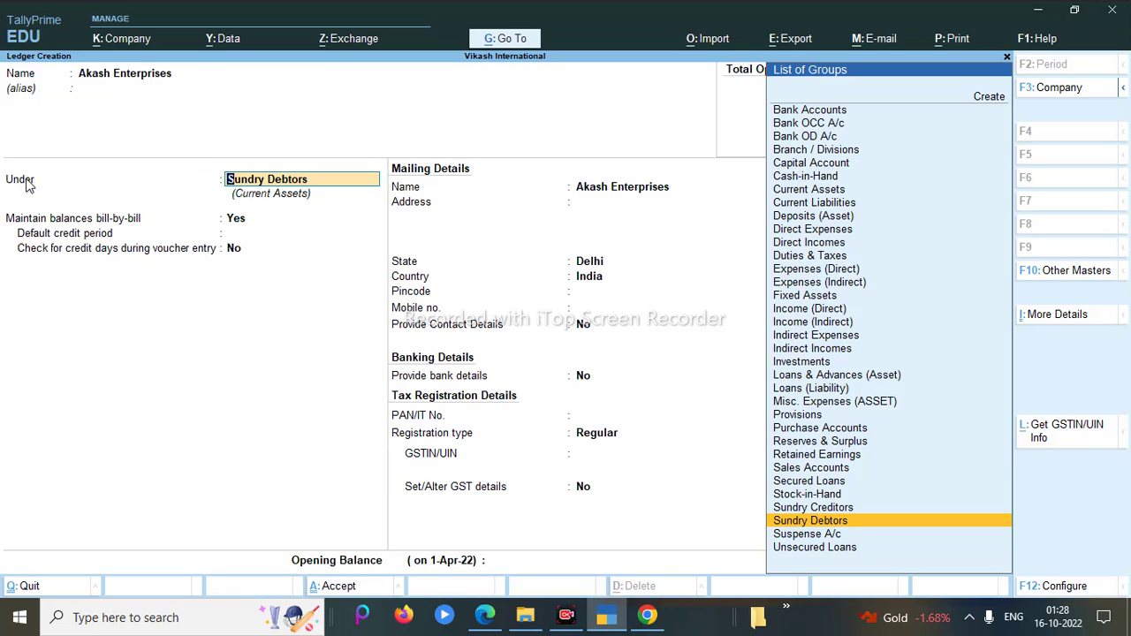
{"action": "key", "text": "Return"}
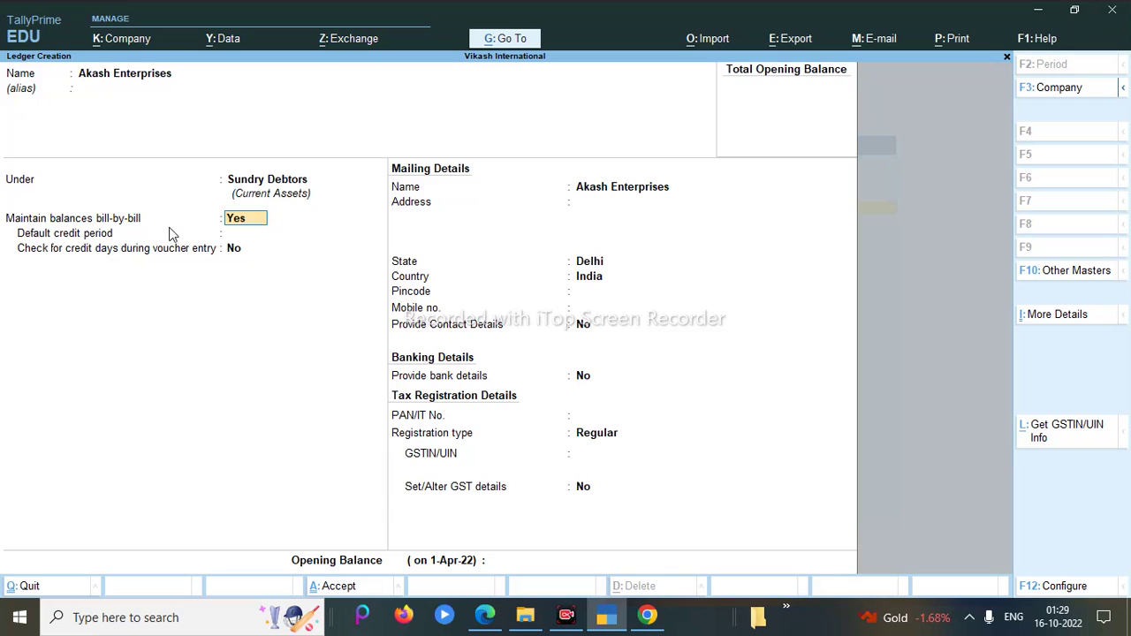
{"action": "key", "text": "Return"}
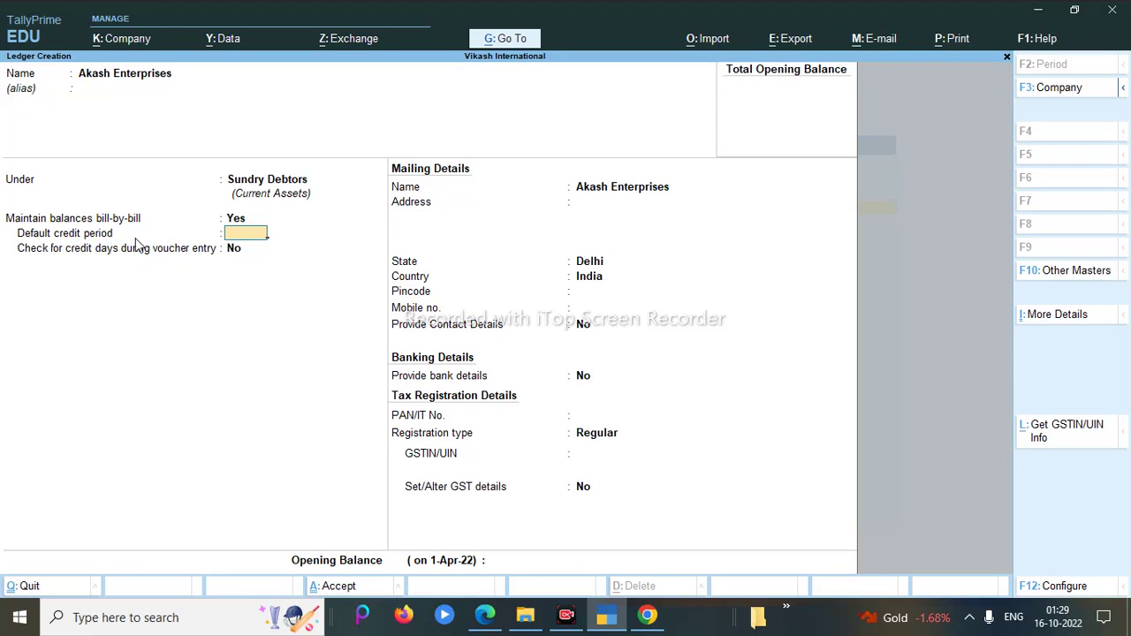
{"action": "type", "text": "30 days"}
{"action": "key", "text": "Return"}
Step: Enter the debtor's mailing address, state Delhi and pincode, skipping contact and bank details
{"action": "key", "text": "Return"}
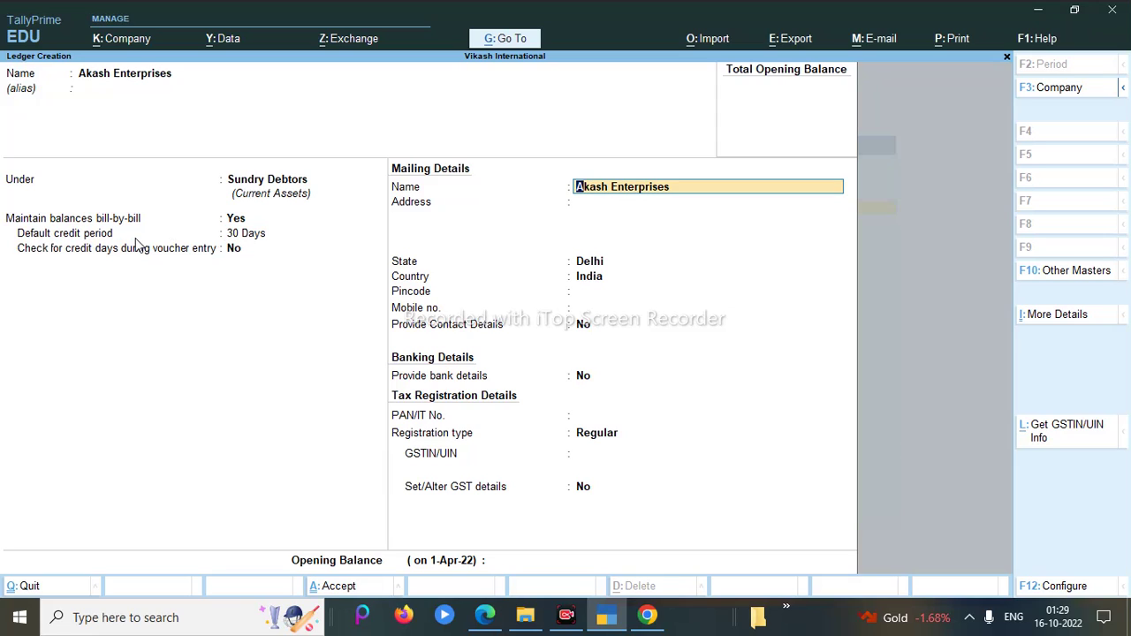
{"action": "key", "text": "Return"}
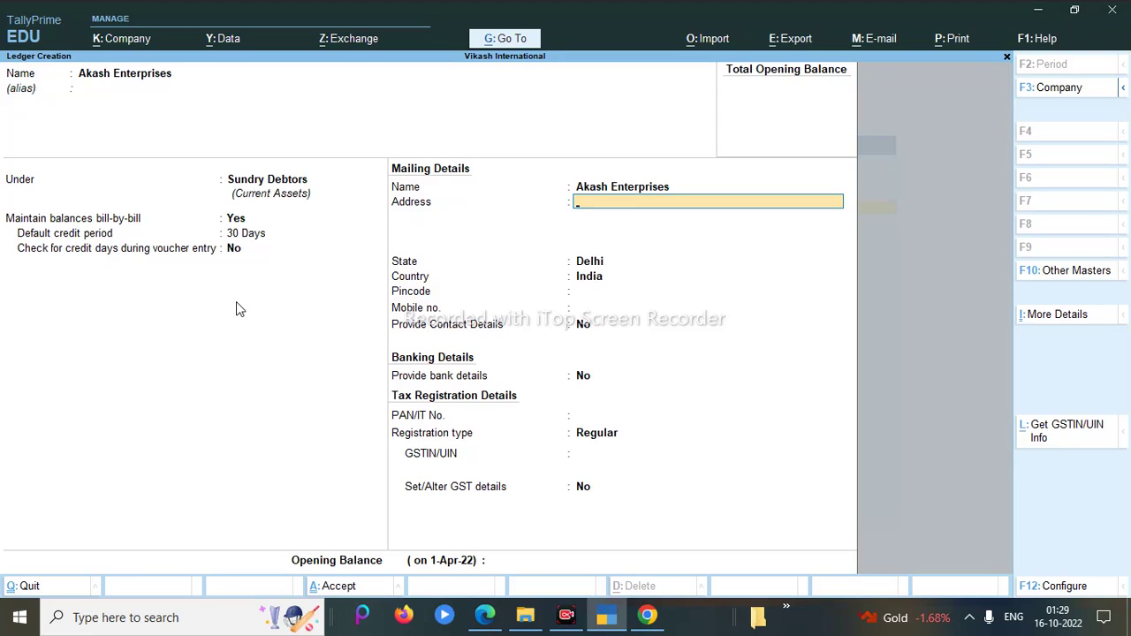
{"action": "type", "text": "Nirman Vihar Elhi"}
{"action": "key", "text": "BackSpace"}
{"action": "key", "text": "BackSpace"}
{"action": "key", "text": "BackSpace"}
{"action": "type", "text": "Delhi"}
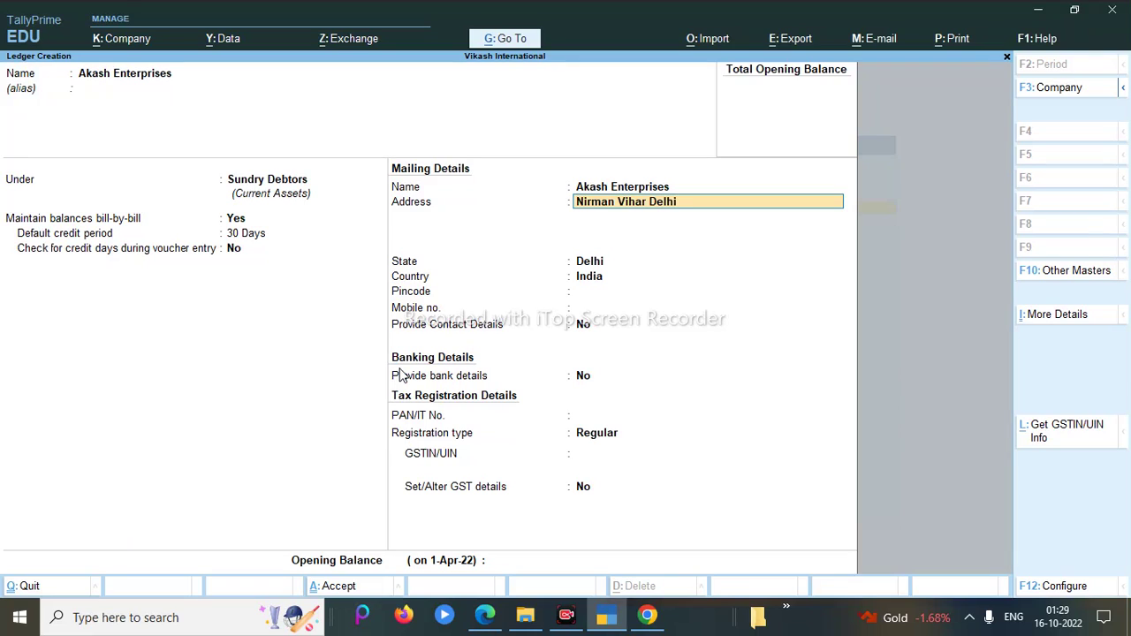
{"action": "key", "text": "Return"}
{"action": "key", "text": "Return"}
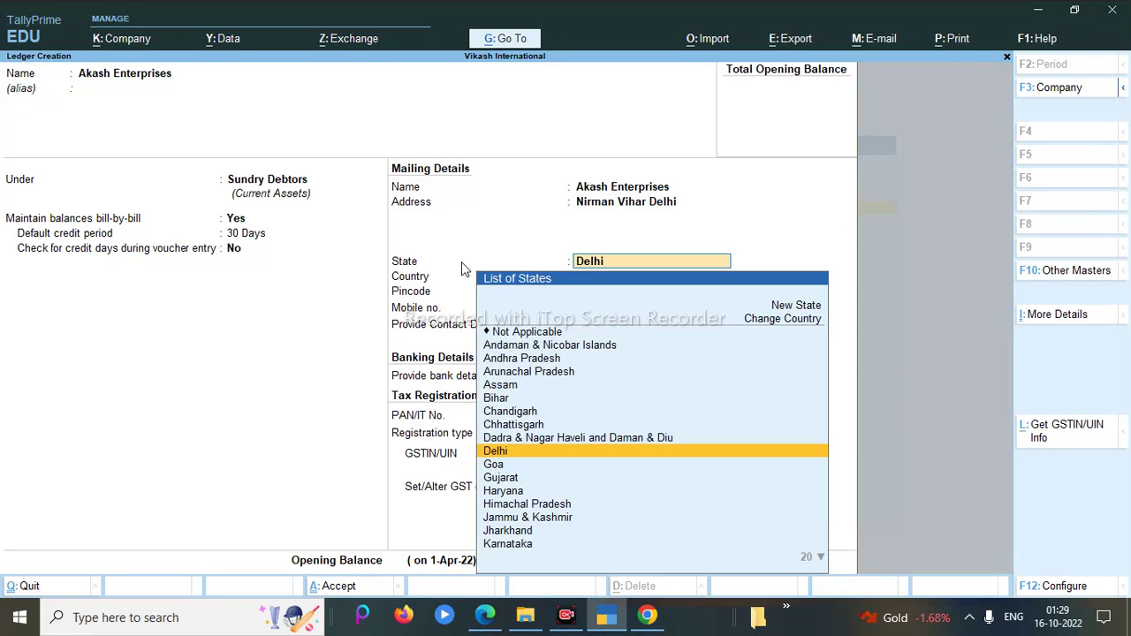
{"action": "key", "text": "Return"}
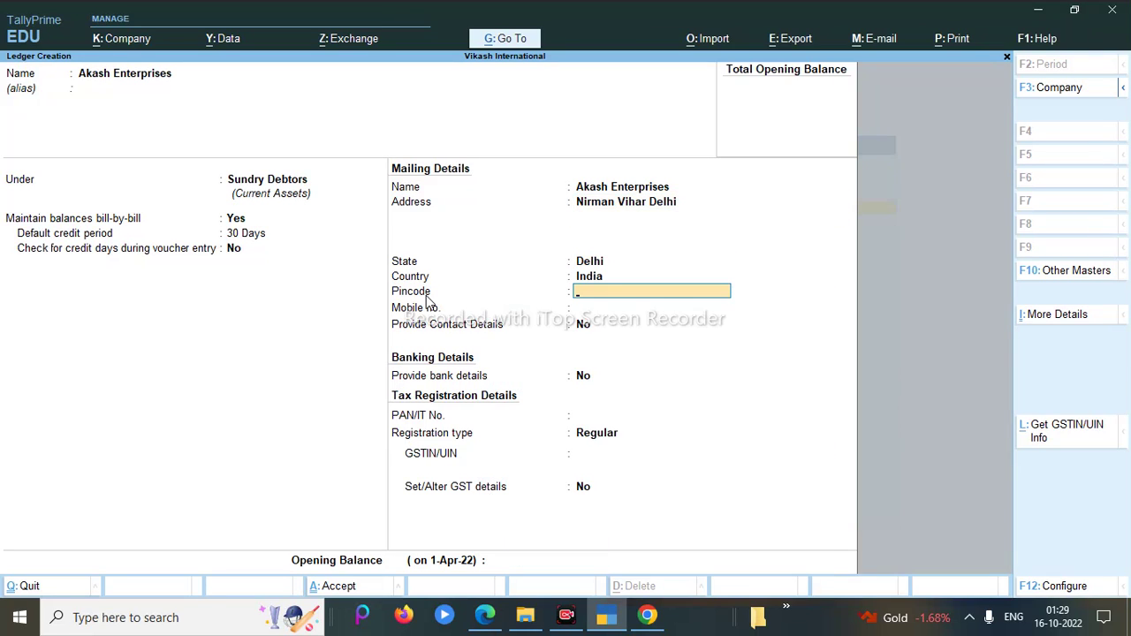
{"action": "type", "text": "110092"}
{"action": "key", "text": "Return"}
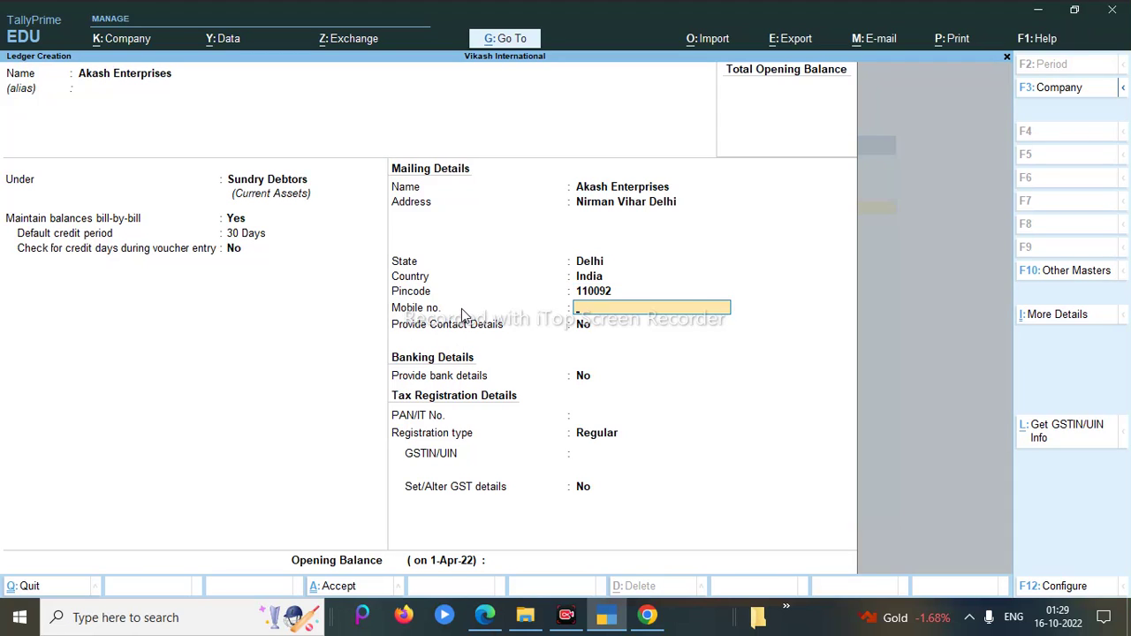
{"action": "key", "text": "Return"}
{"action": "key", "text": "Return"}
{"action": "key", "text": "Return"}
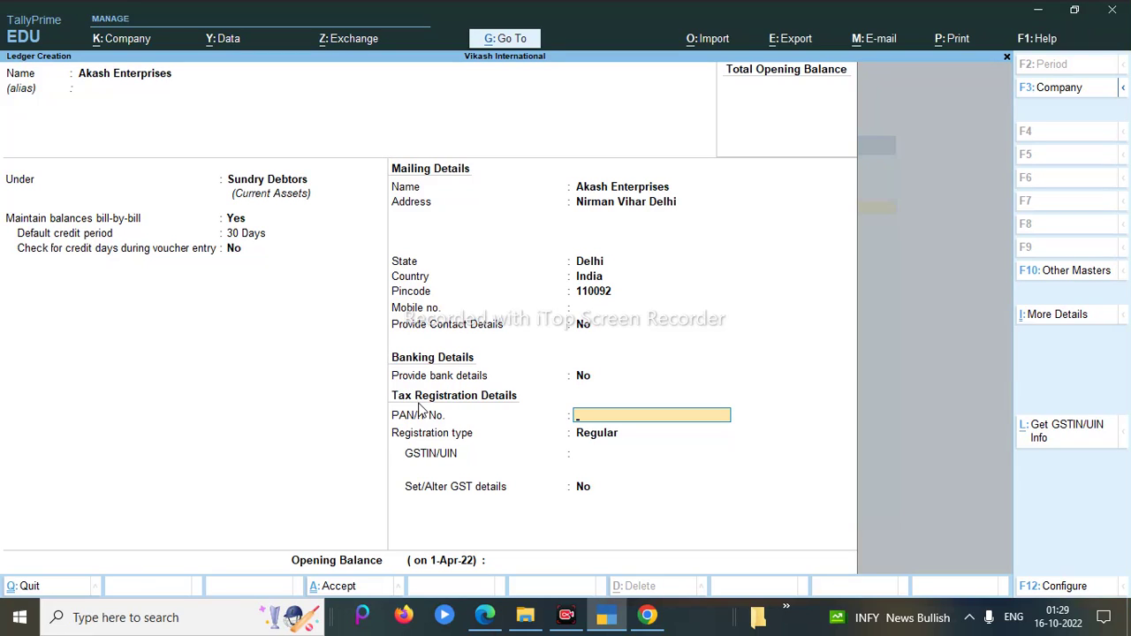
Step: Enter the debtor's PAN and keep the GST registration type as Regular
{"action": "key", "text": "Return"}
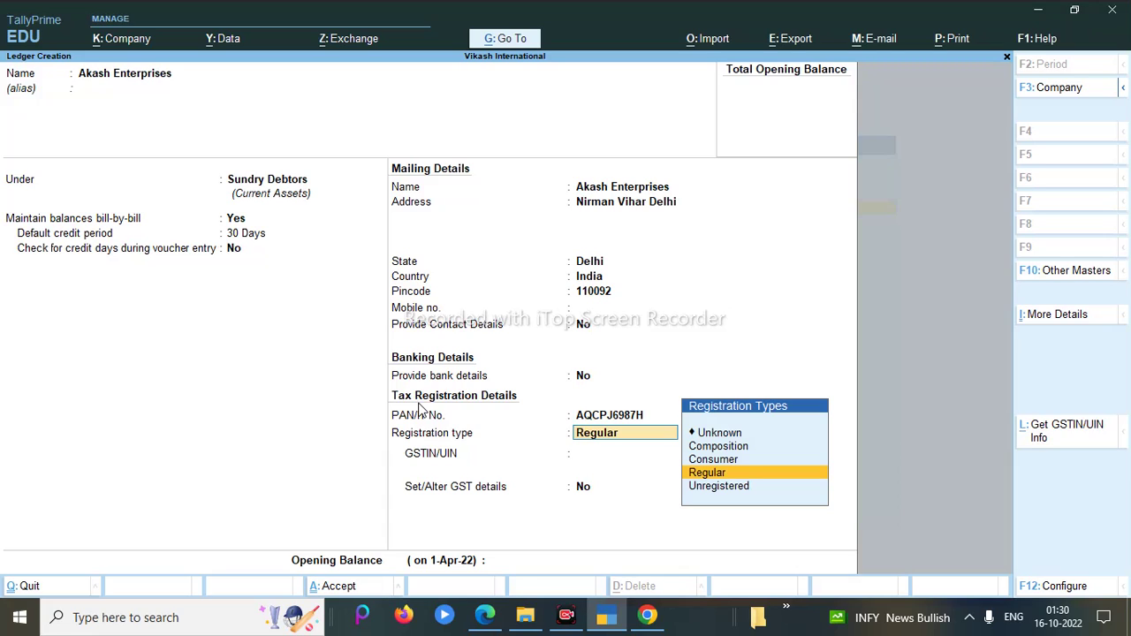
{"action": "key", "text": "Down"}
{"action": "key", "text": "Up"}
{"action": "key", "text": "Up"}
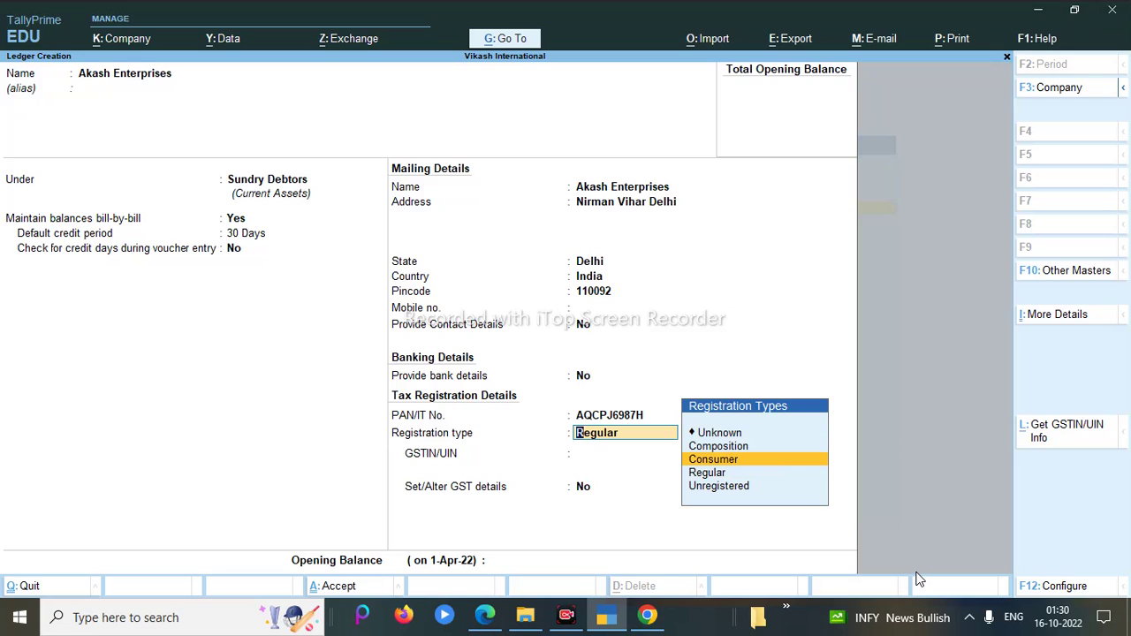
{"action": "key", "text": "Down"}
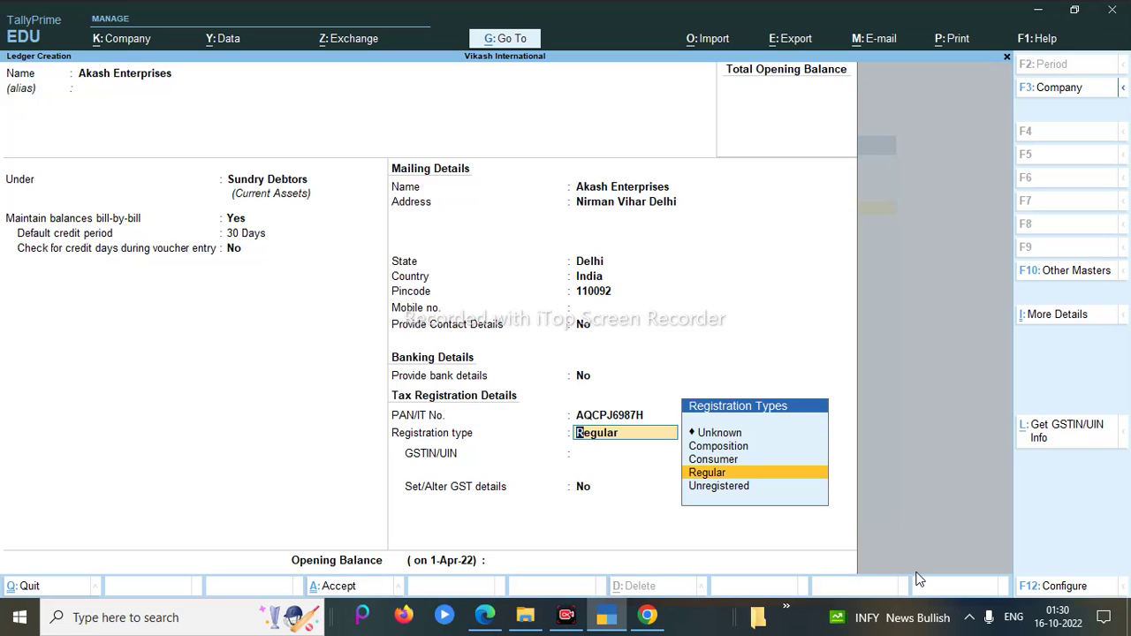
{"action": "key", "text": "Return"}
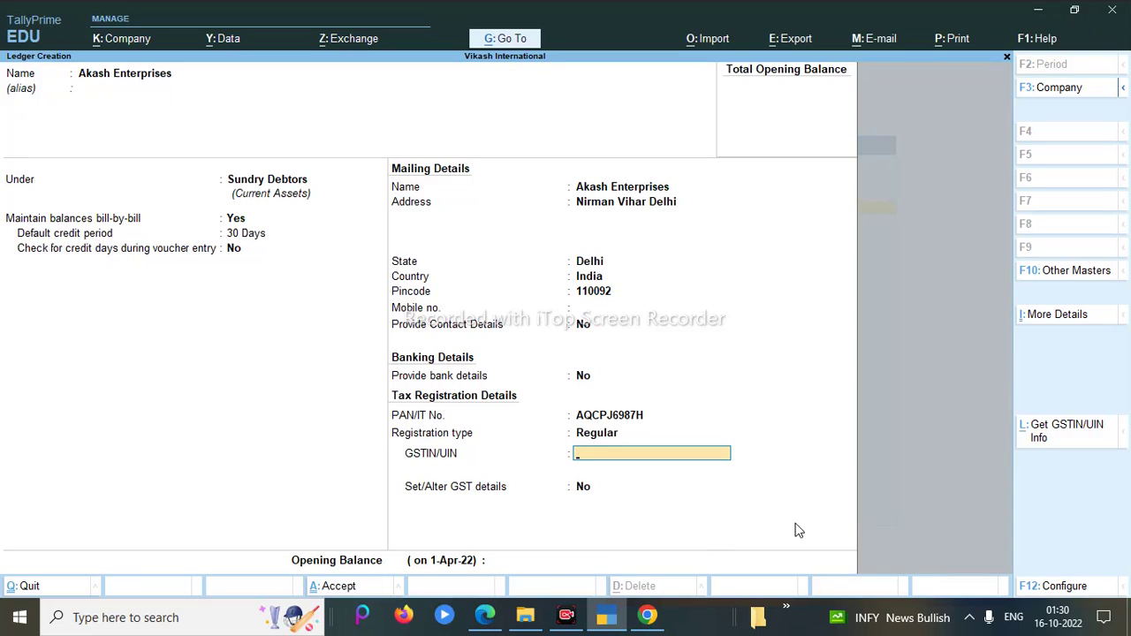
Step: Enter the debtor's GSTIN, retyping it after the invalid GSTIN warning
{"action": "key", "text": "Return"}
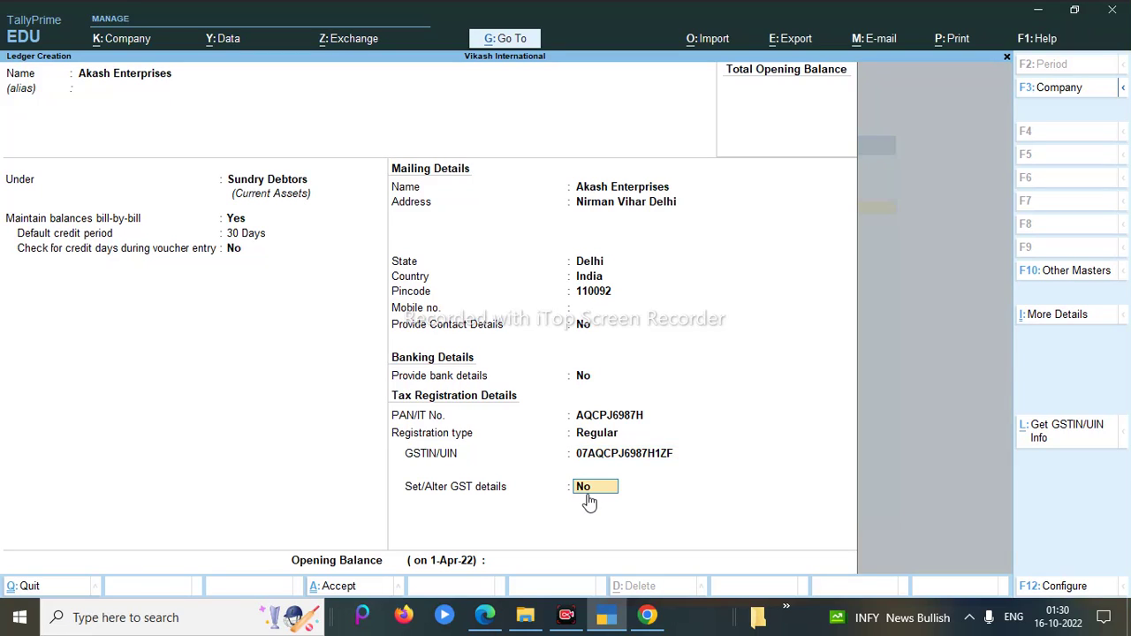
{"action": "key", "text": "BackSpace"}
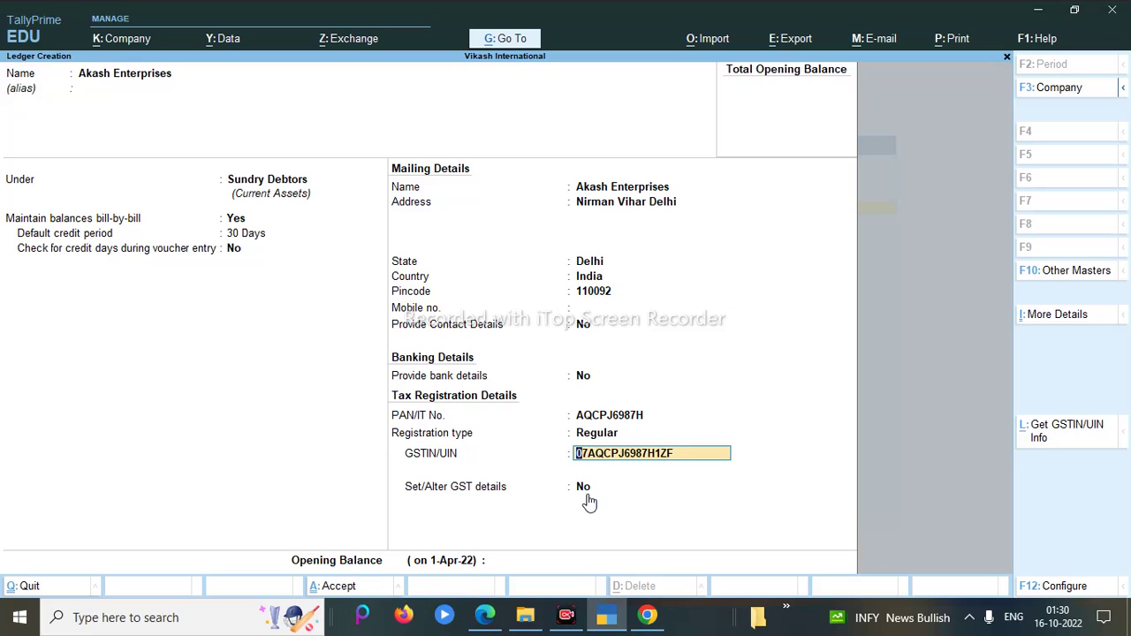
{"action": "key", "text": "BackSpace"}
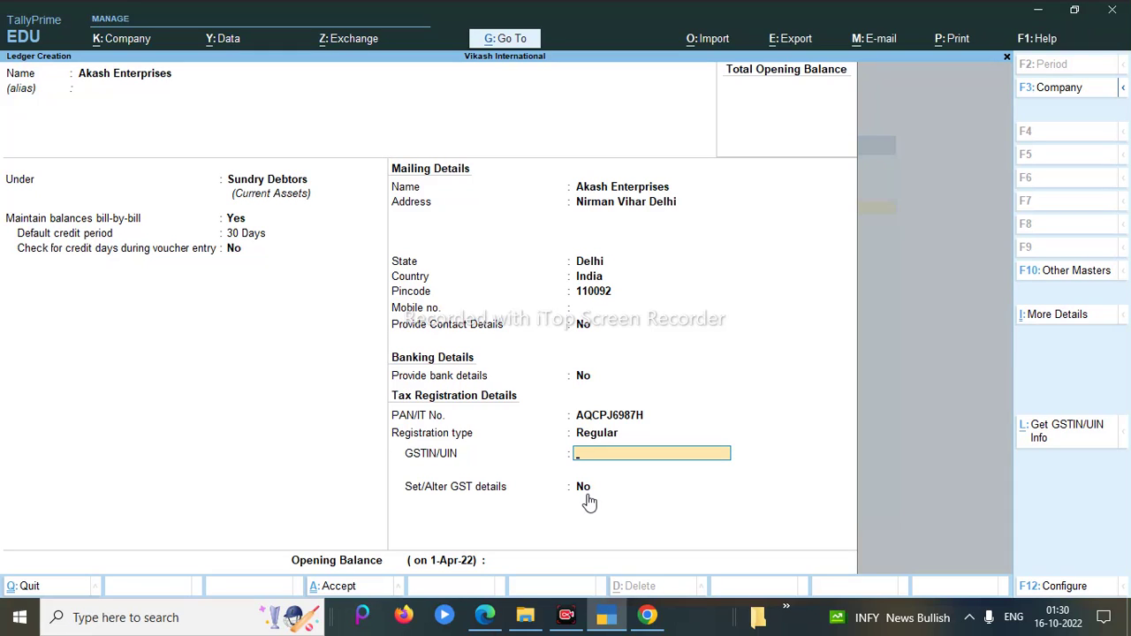
{"action": "key", "text": "Return"}
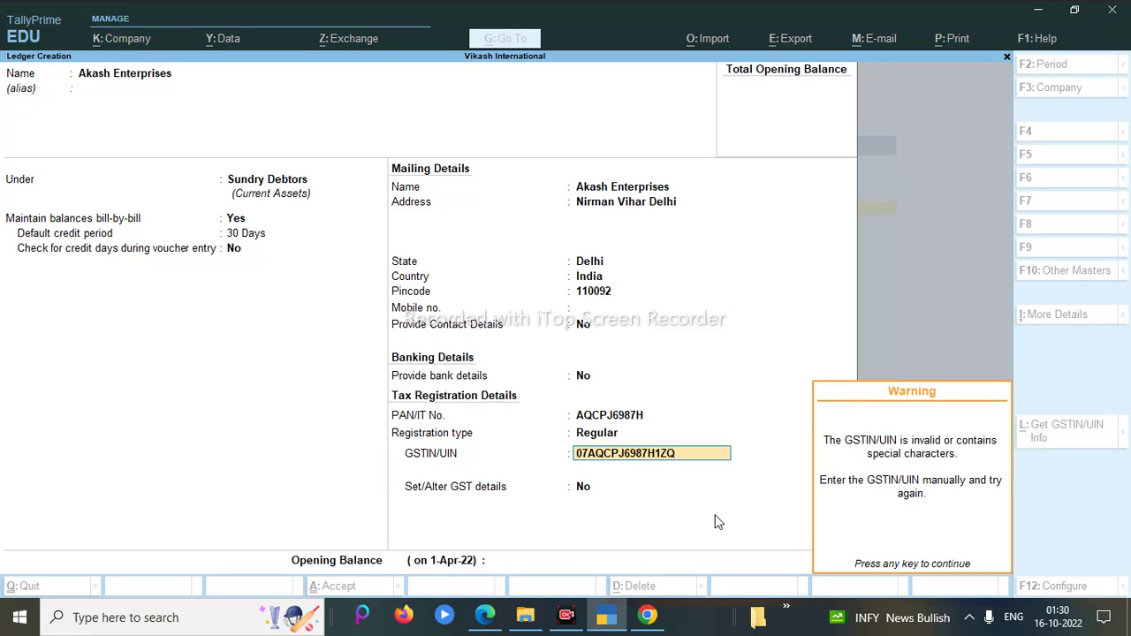
{"action": "key", "text": "Return"}
Step: Rework the GSTIN's leading digit and close the news panel covering the form
{"action": "left_click", "coordinate": [712, 460]}
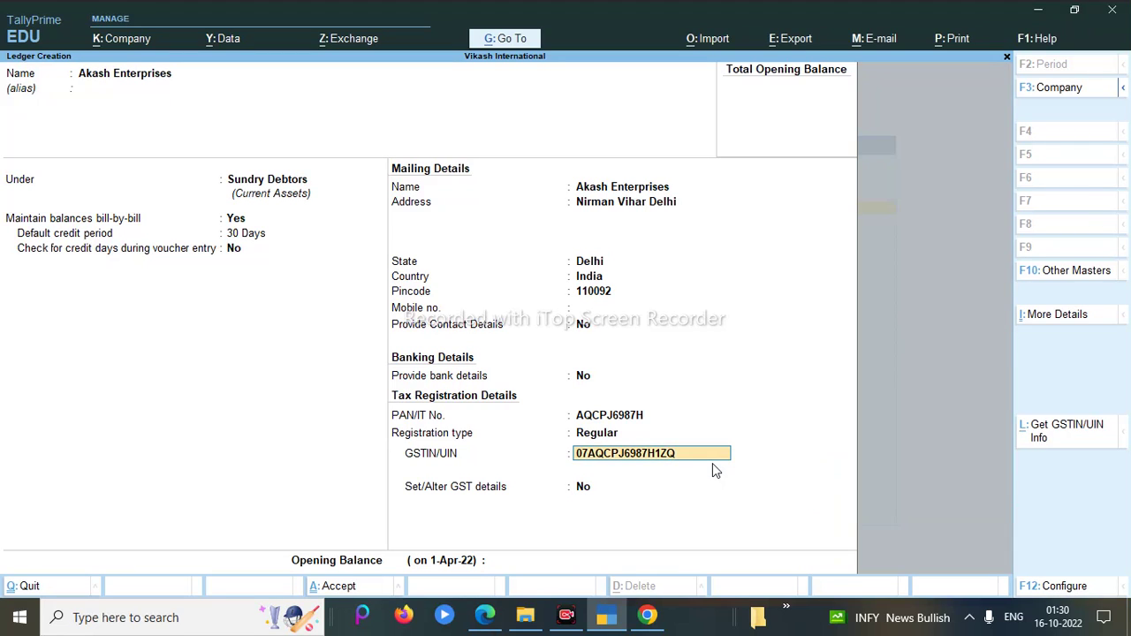
{"action": "key", "text": "Delete"}
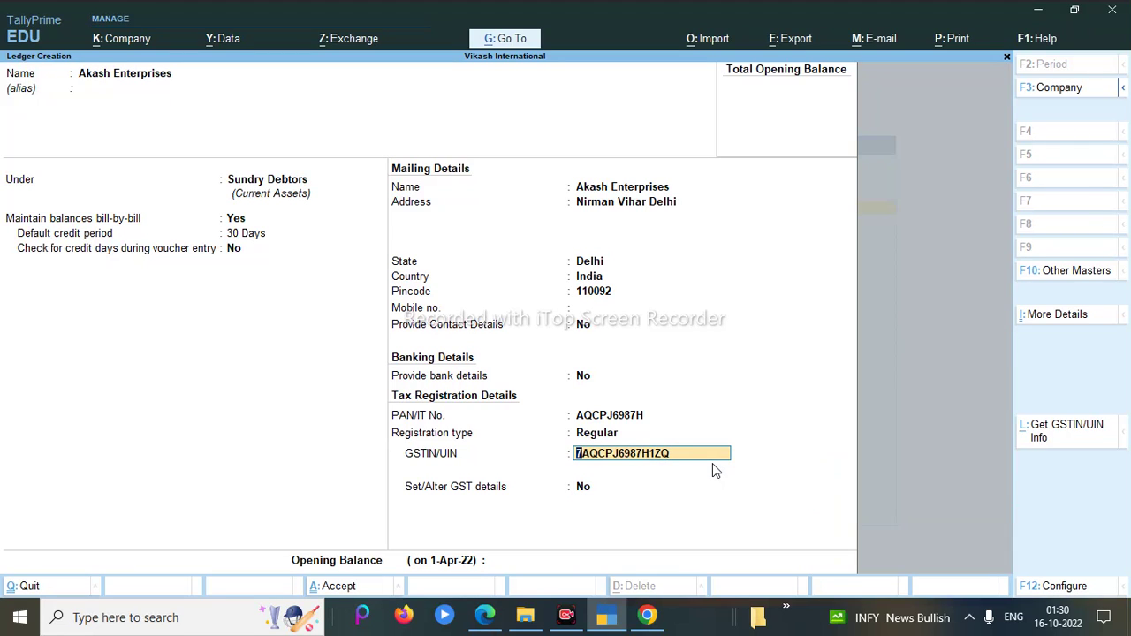
{"action": "key", "text": "ctrl"}
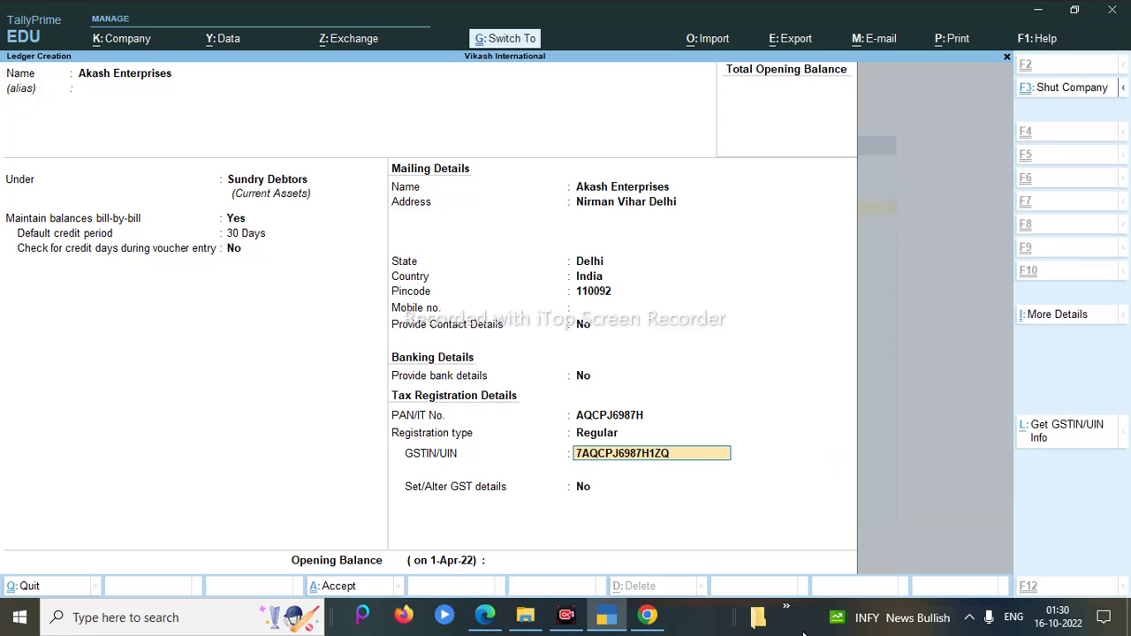
{"action": "key", "text": "ctrl+Delete"}
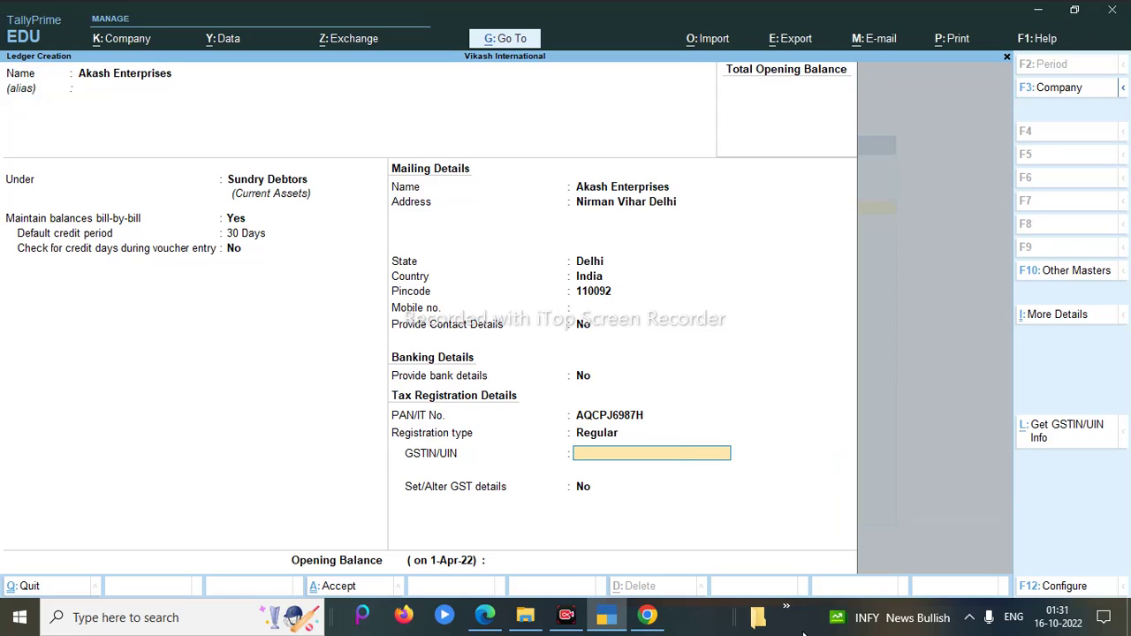
{"action": "mouse_move", "coordinate": [849, 619]}
{"action": "left_click", "coordinate": [362, 407]}
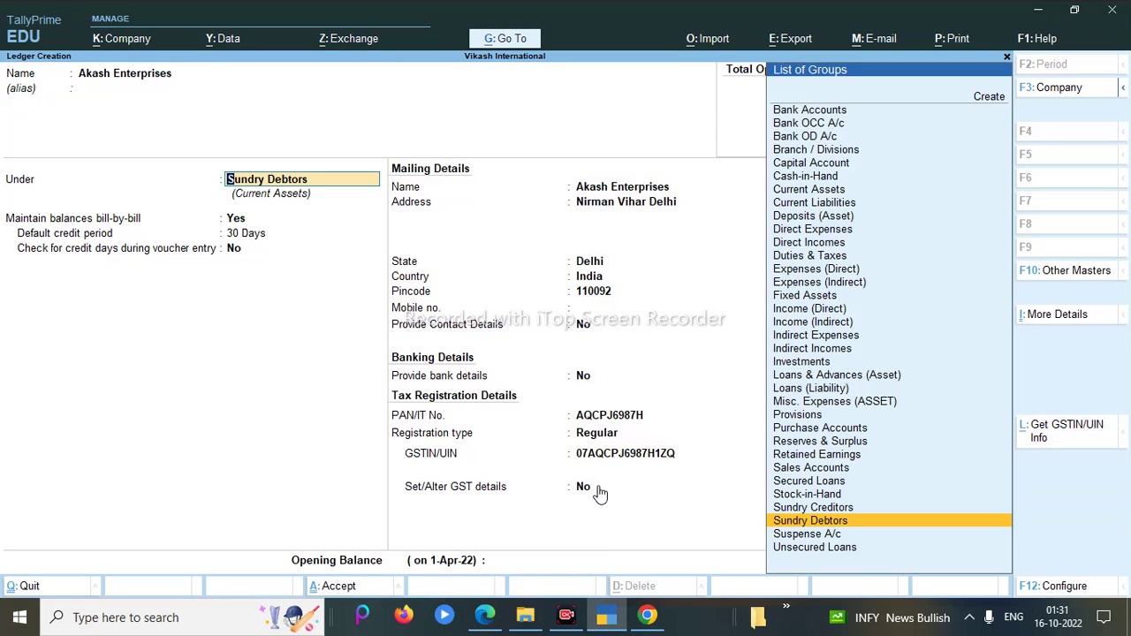
Step: Correct the GSTIN's final character and save the Akash Enterprises ledger
{"action": "left_click", "coordinate": [620, 455]}
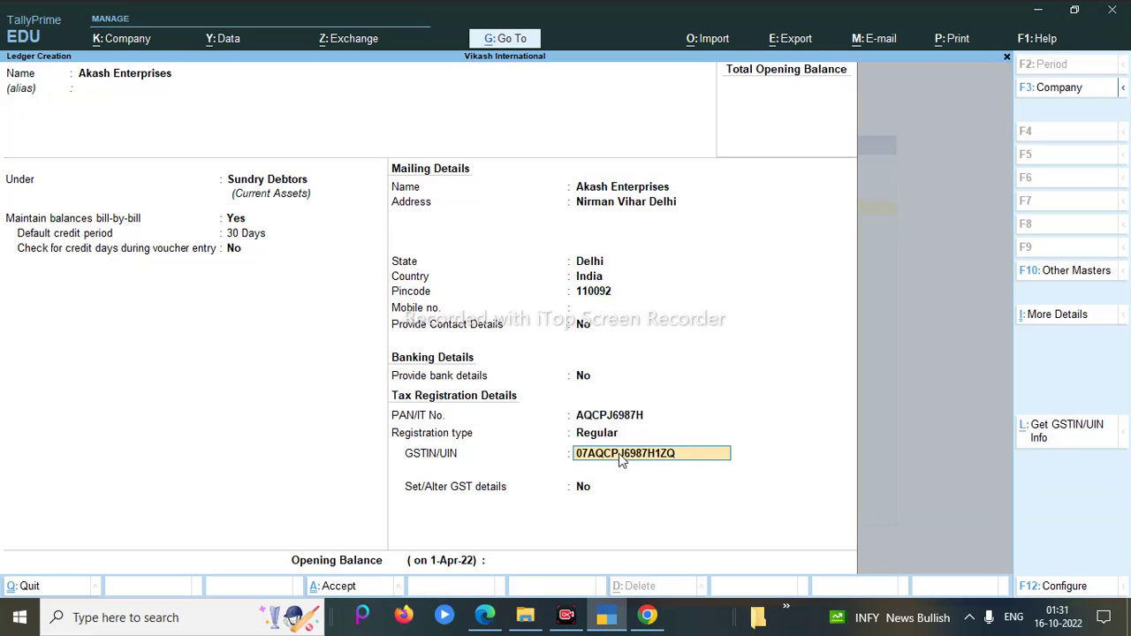
{"action": "key", "text": "BackSpace"}
{"action": "type", "text": "F"}
{"action": "key", "text": "Return"}
{"action": "key", "text": "Return"}
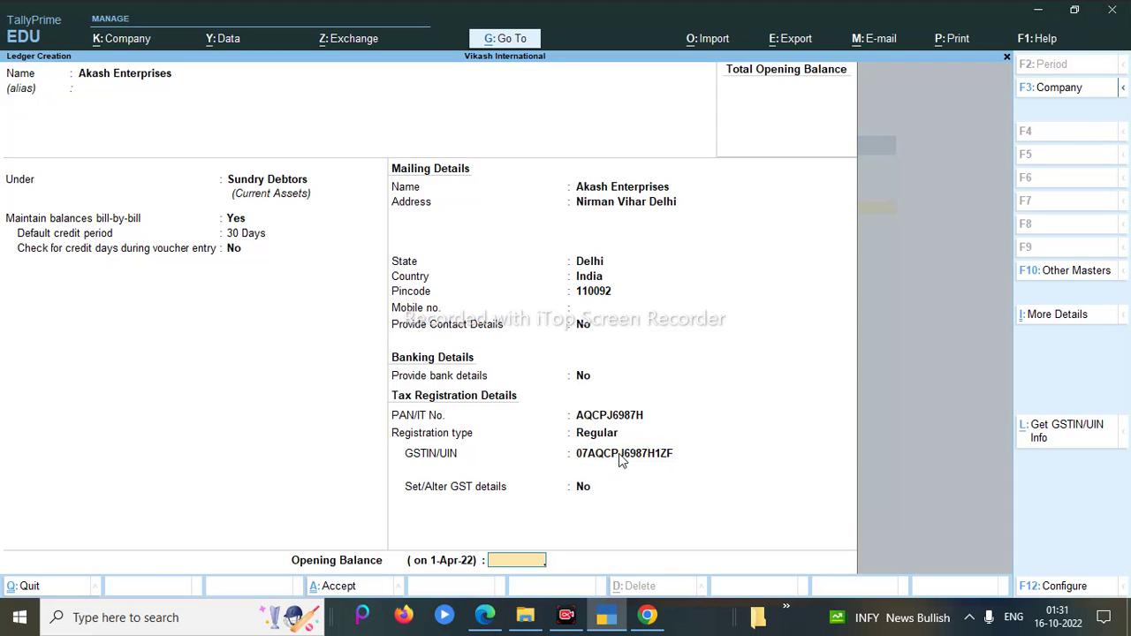
{"action": "key", "text": "Return"}
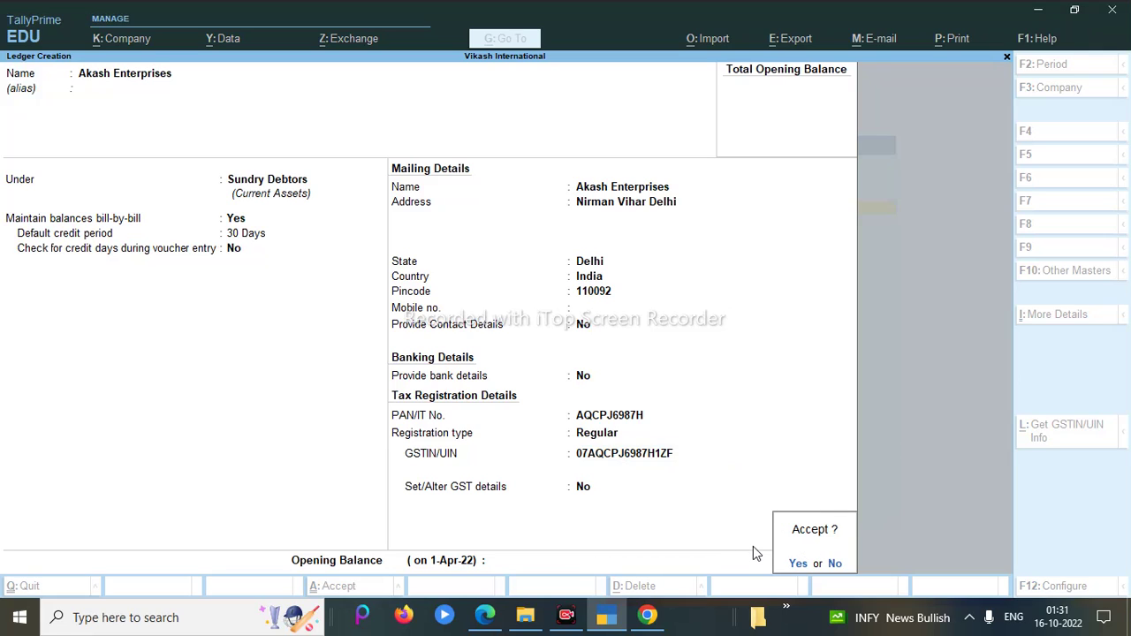
{"action": "key", "text": "Return"}
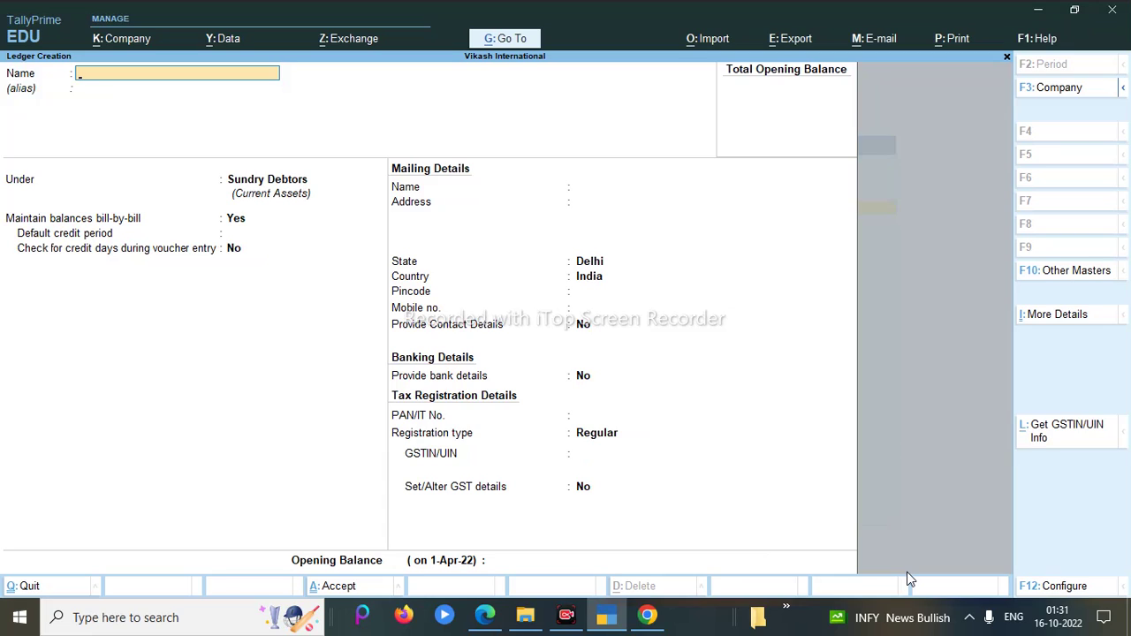
Step: Leave ledger creation and open Stock Item Creation from the List of Masters
{"action": "key", "text": "Escape"}
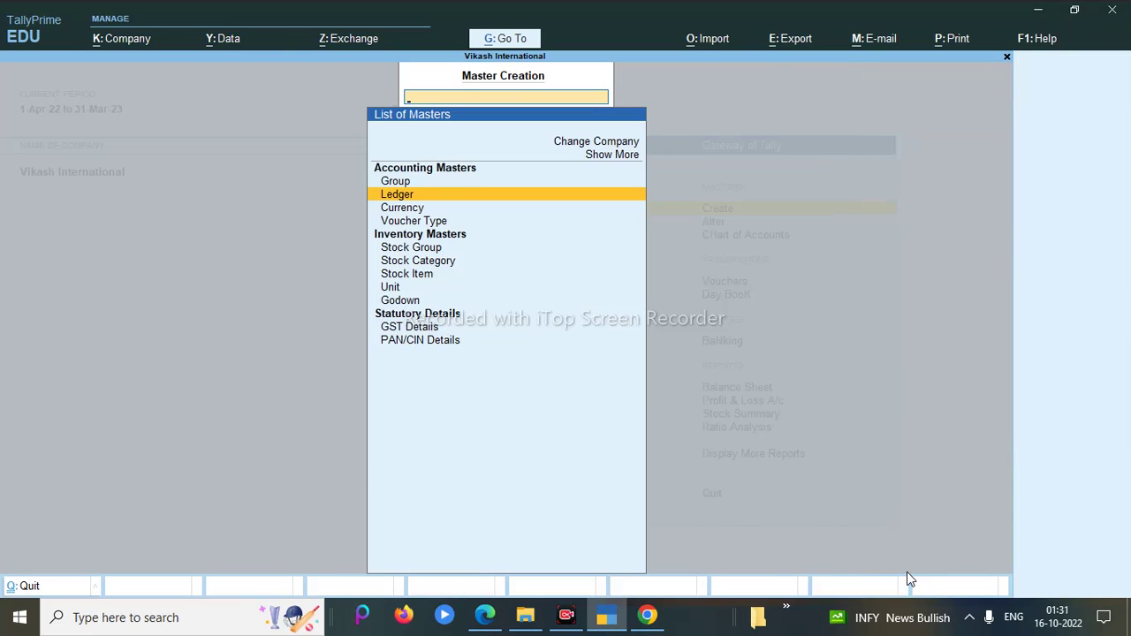
{"action": "key", "text": "Escape"}
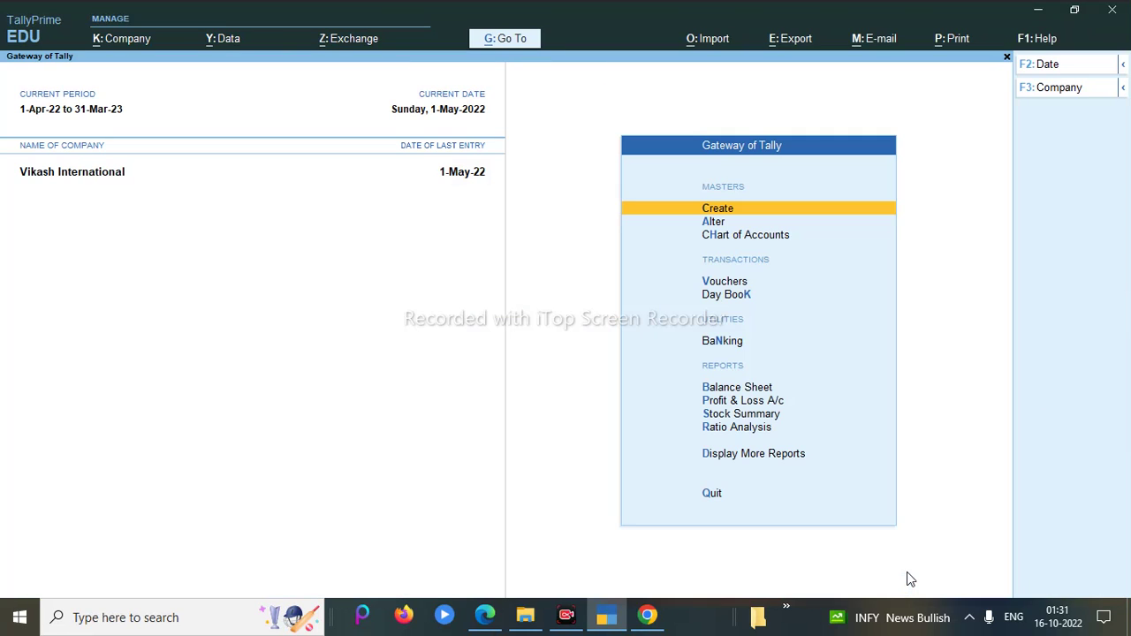
{"action": "key", "text": "Return"}
{"action": "key", "text": "Down"}
{"action": "key", "text": "Down"}
{"action": "key", "text": "Down"}
{"action": "key", "text": "Down"}
{"action": "key", "text": "Down"}
{"action": "key", "text": "Down"}
{"action": "key", "text": "Return"}
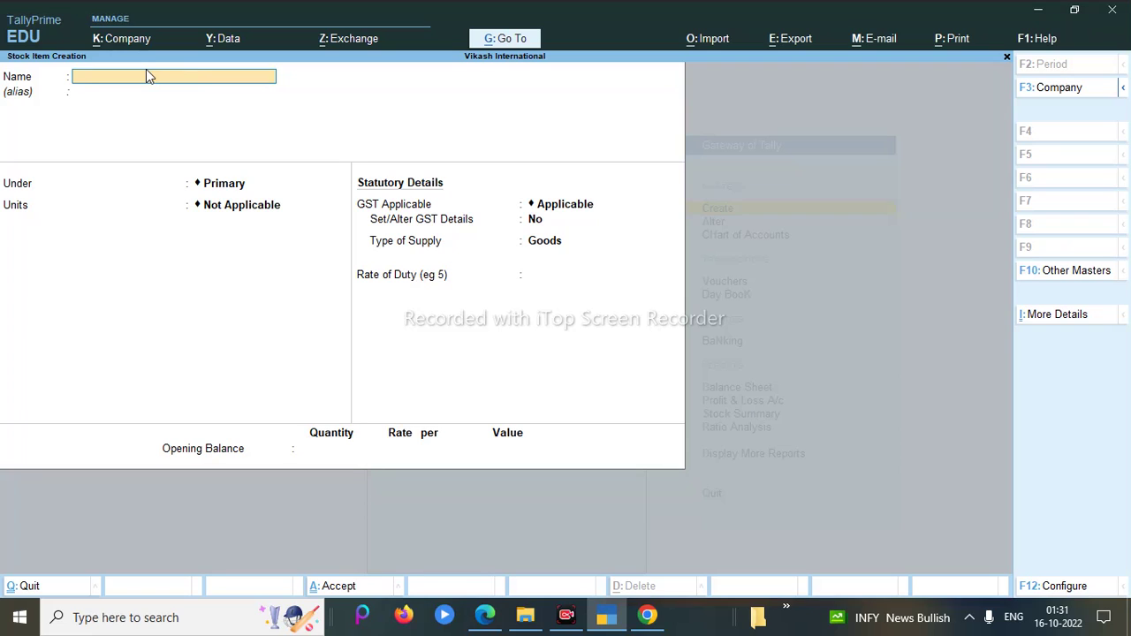
Step: Name the stock item 'Computer' and place it in the Electronic Goods stock group
{"action": "type", "text": "C"}
{"action": "type", "text": "in"}
{"action": "key", "text": "BackSpace"}
{"action": "key", "text": "BackSpace"}
{"action": "type", "text": "omputer"}
{"action": "key", "text": "Return"}
{"action": "key", "text": "Return"}
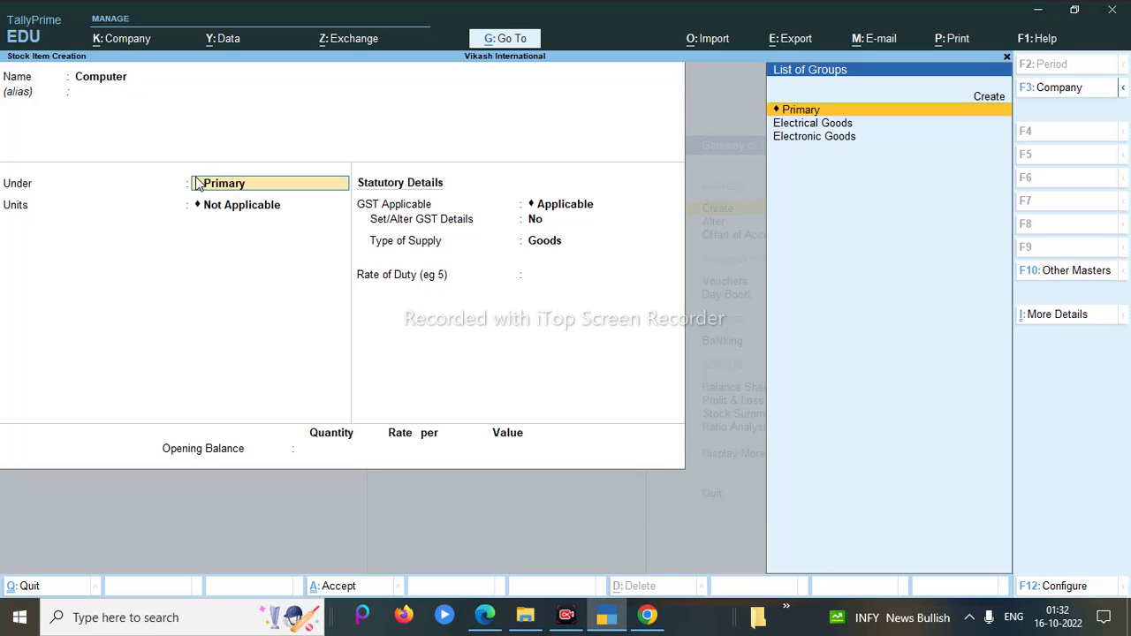
{"action": "key", "text": "alt+c"}
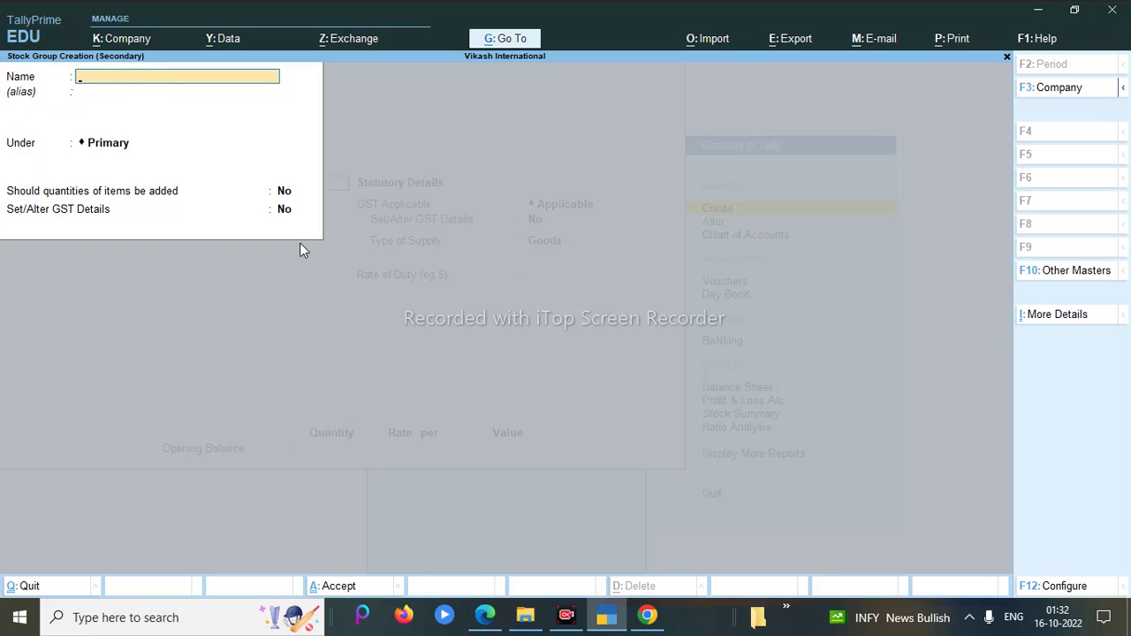
{"action": "key", "text": "Escape"}
{"action": "key", "text": "Down"}
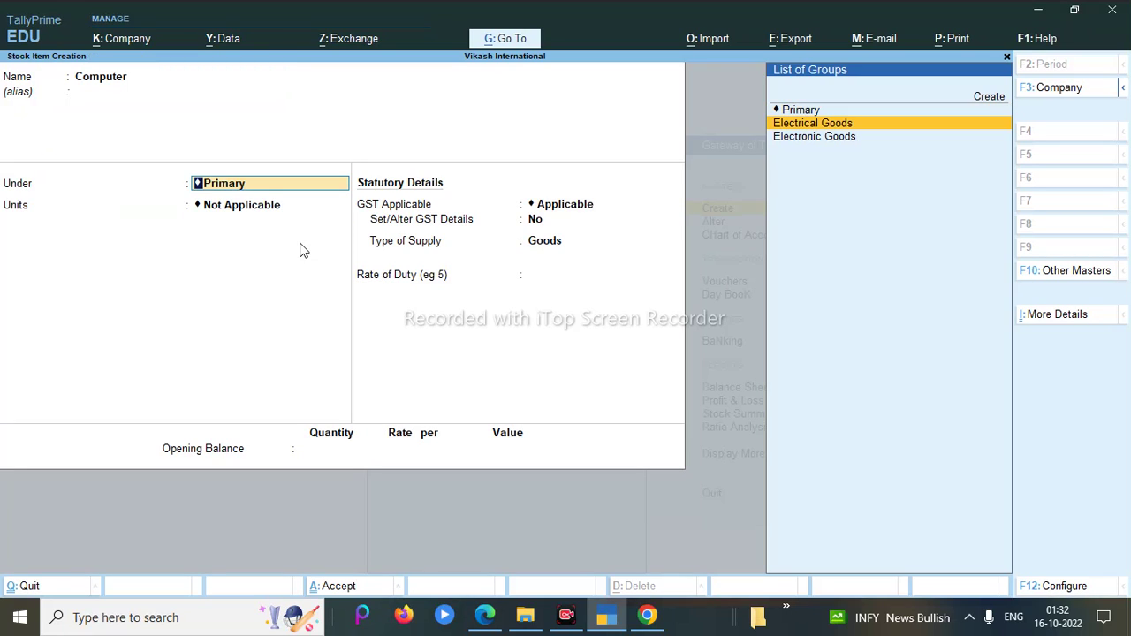
{"action": "key", "text": "Down"}
{"action": "key", "text": "Return"}
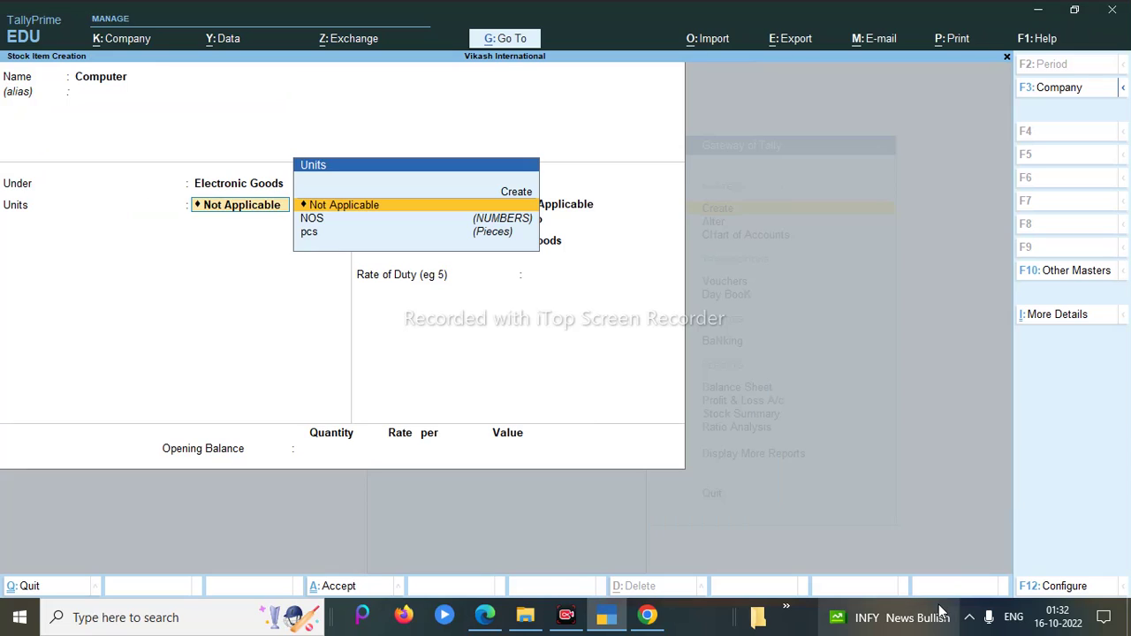
{"action": "key", "text": "Up"}
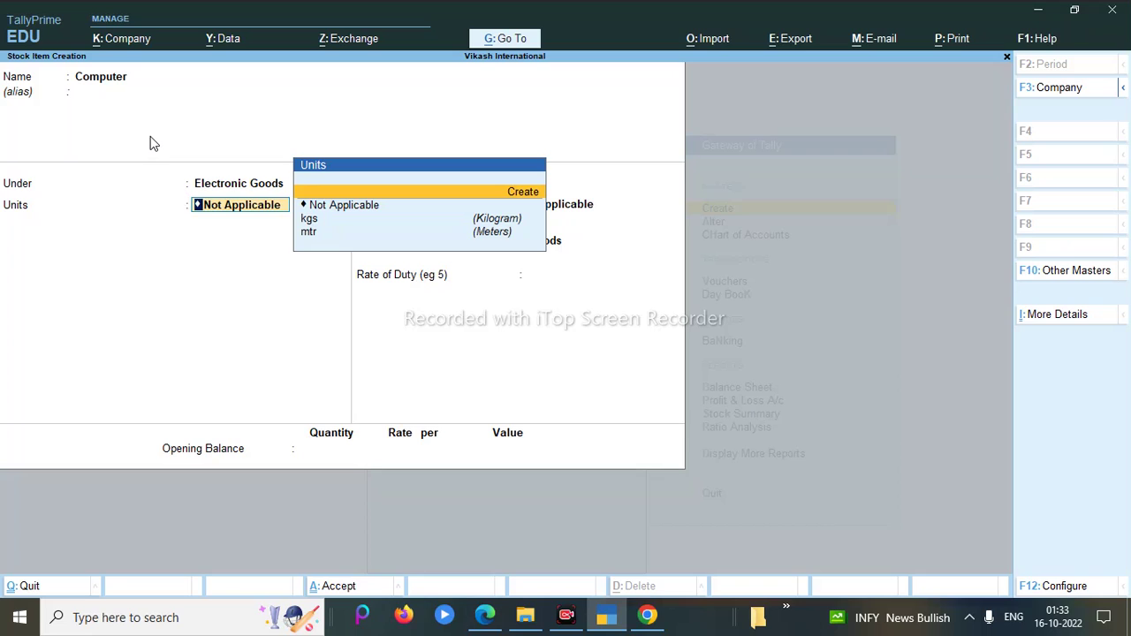
Step: Create unit pcs, formal name Pieces, UQC PCS-PIECES, and apply it to Computer
{"action": "key", "text": "alt"}
{"action": "key", "text": "alt+c"}
{"action": "type", "text": "pcs"}
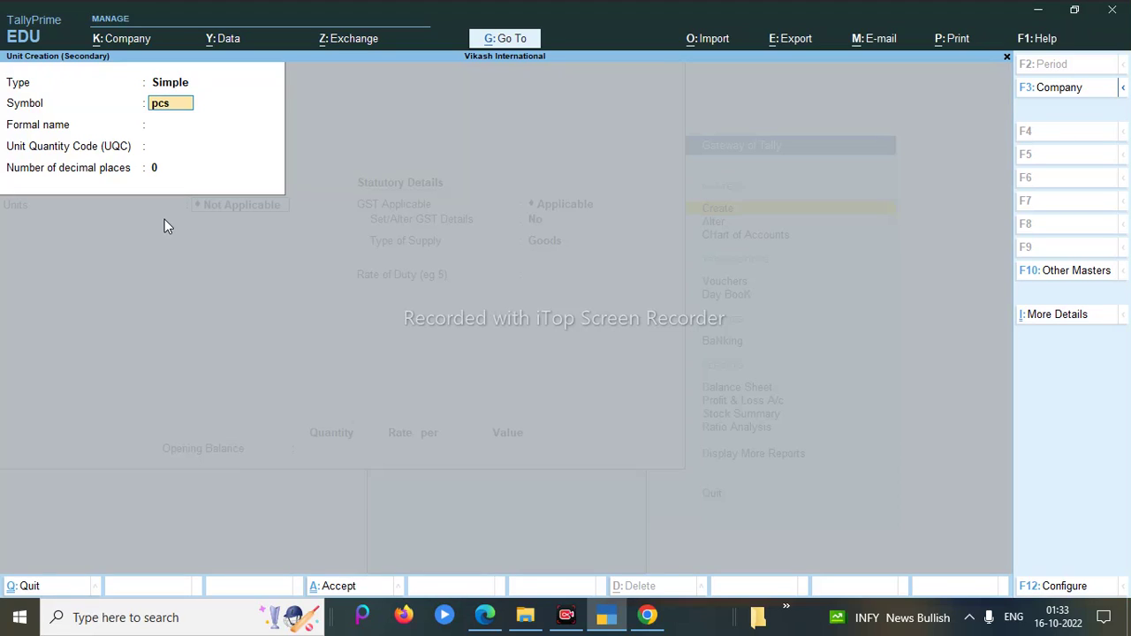
{"action": "key", "text": "Return"}
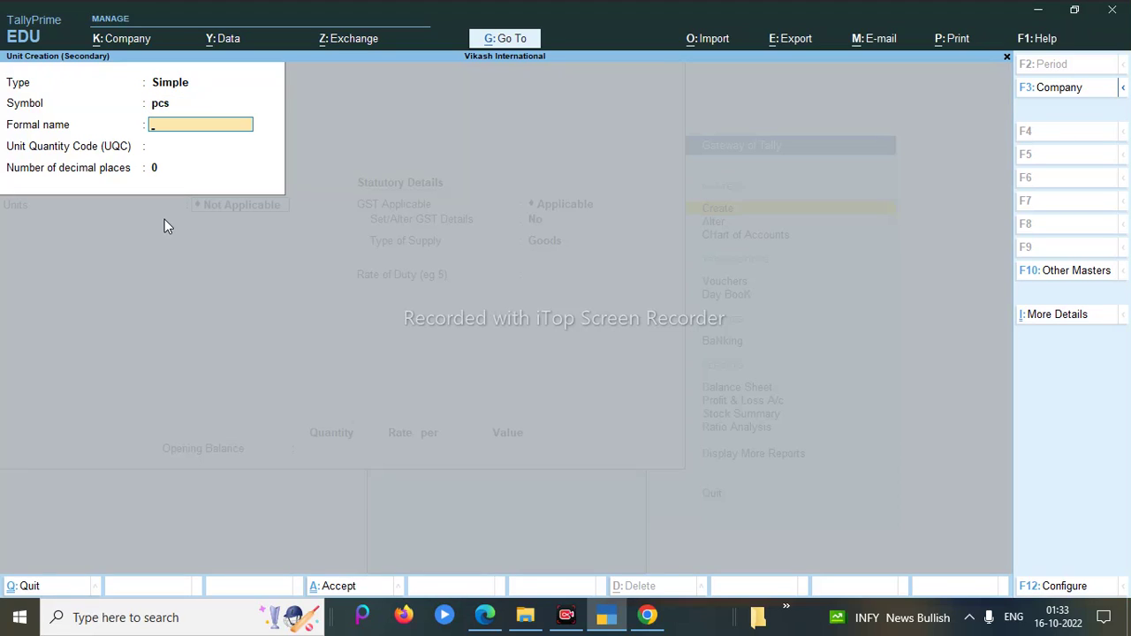
{"action": "type", "text": "Pi"}
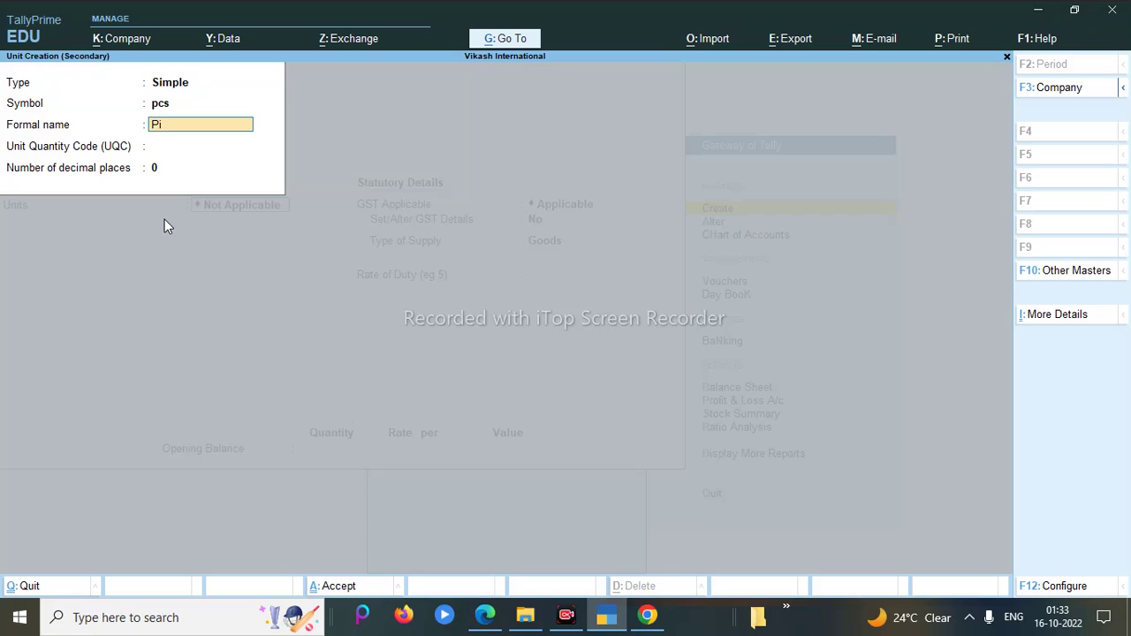
{"action": "type", "text": "eces"}
{"action": "key", "text": "Return"}
{"action": "type", "text": "pcs"}
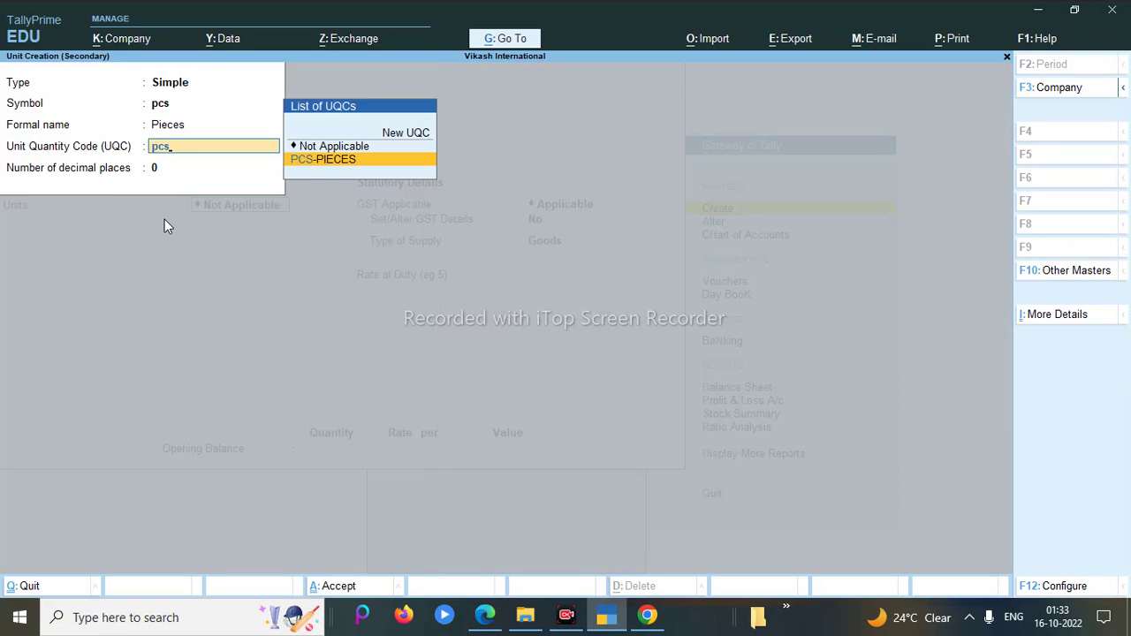
{"action": "key", "text": "Return"}
{"action": "key", "text": "Return"}
{"action": "key", "text": "Return"}
{"action": "key", "text": "Return"}
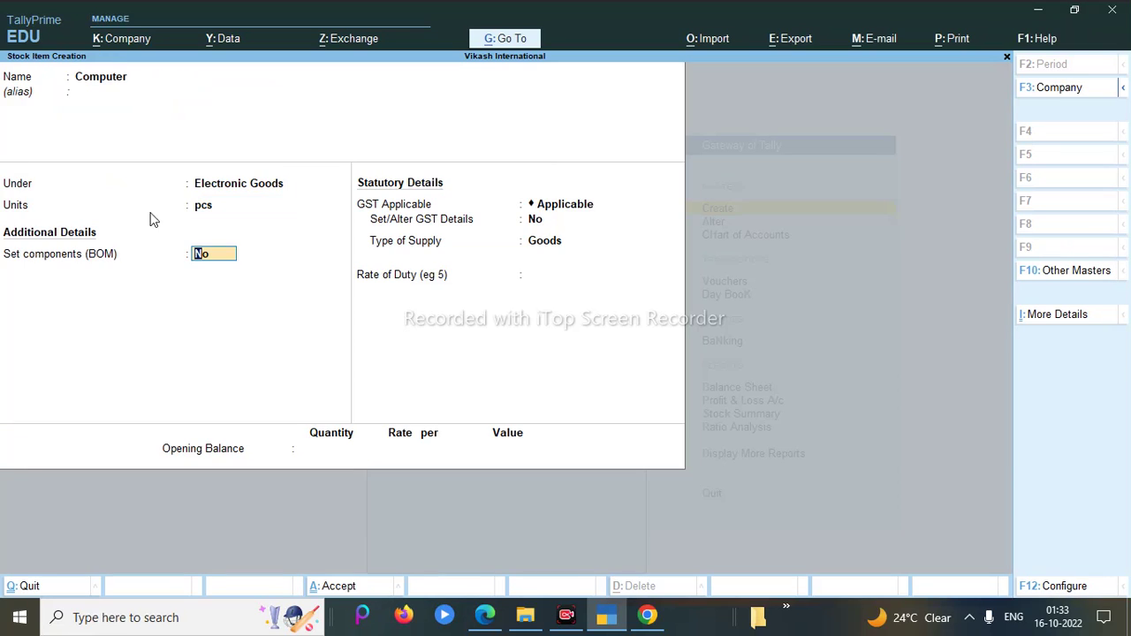
{"action": "key", "text": "Return"}
{"action": "key", "text": "Return"}
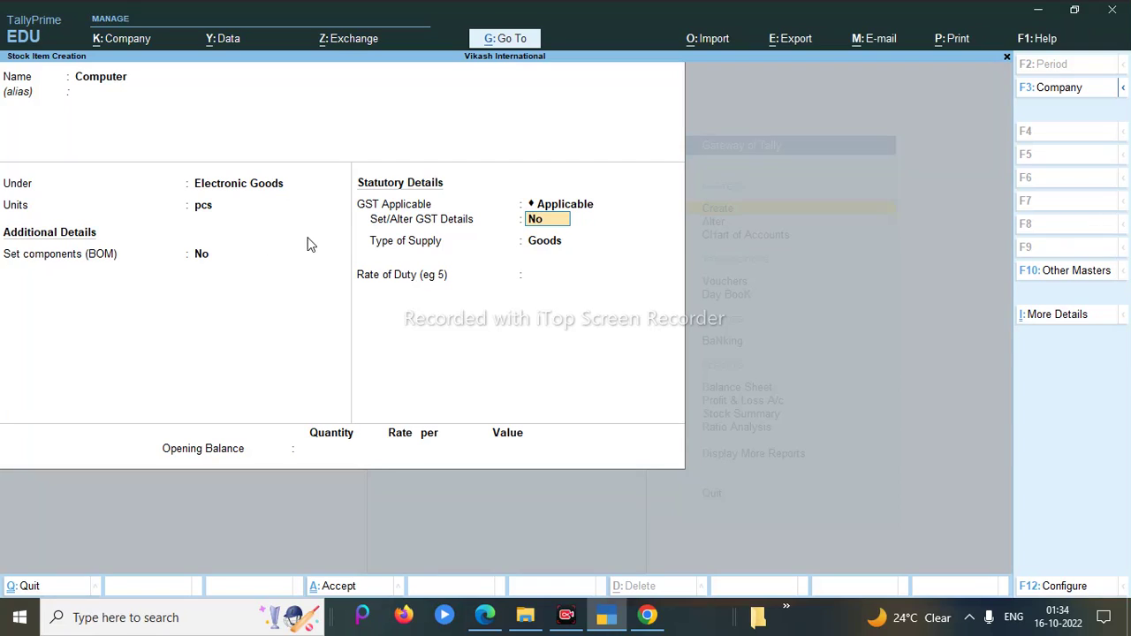
Step: Enable GST details for Computer and enter HSN/SAC code 5658
{"action": "type", "text": "y"}
{"action": "key", "text": "Return"}
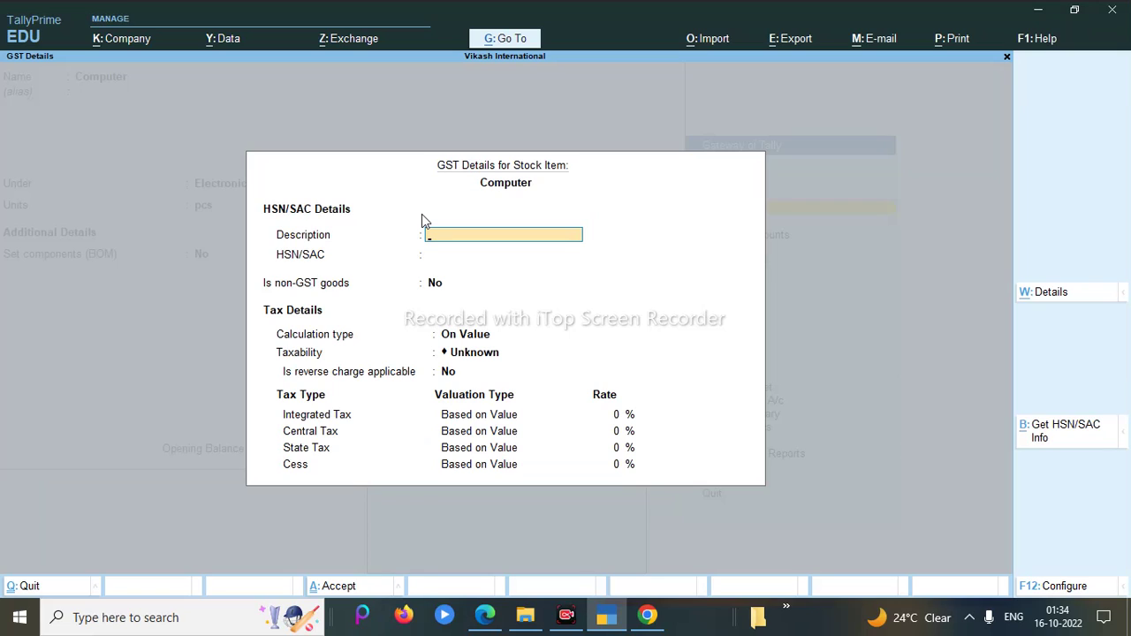
{"action": "key", "text": "Return"}
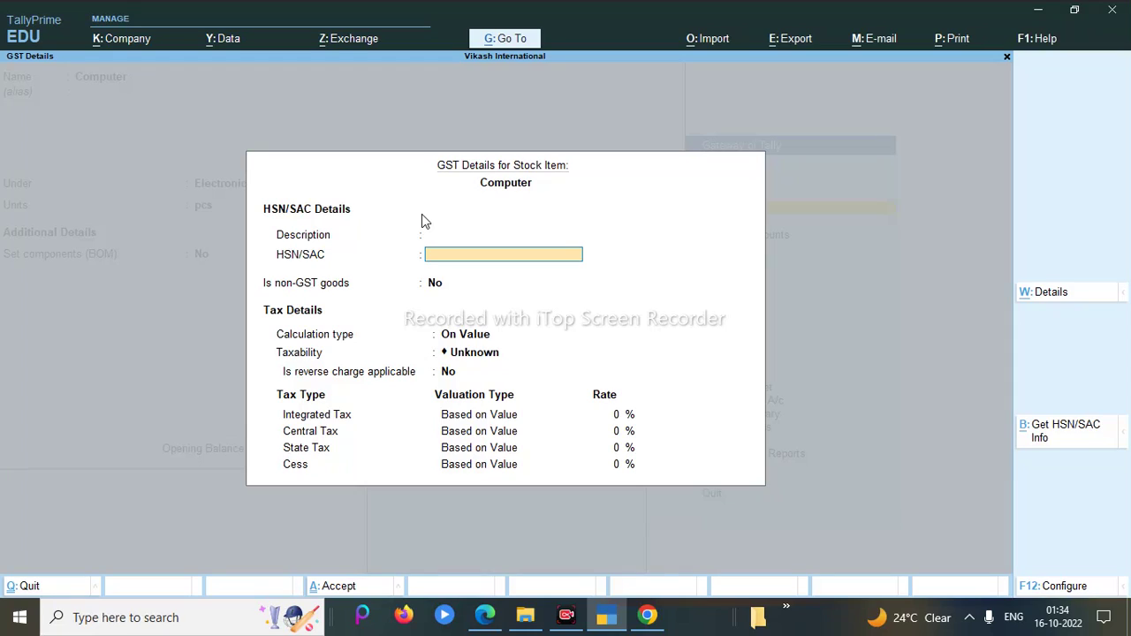
{"action": "type", "text": "5658"}
{"action": "key", "text": "Return"}
{"action": "key", "text": "Return"}
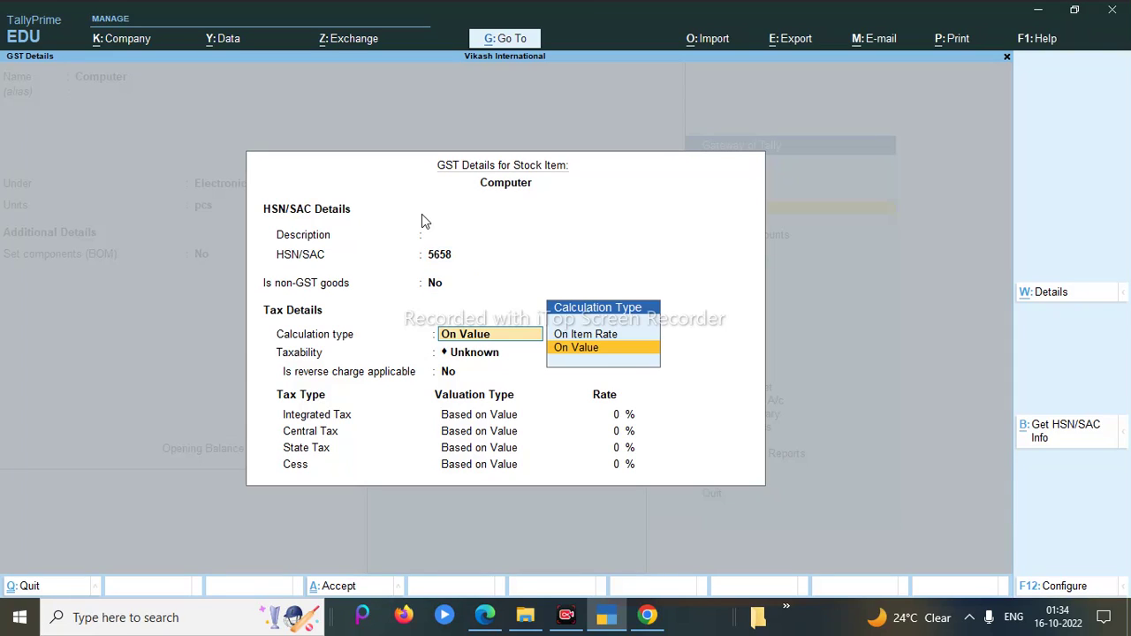
{"action": "key", "text": "BackSpace"}
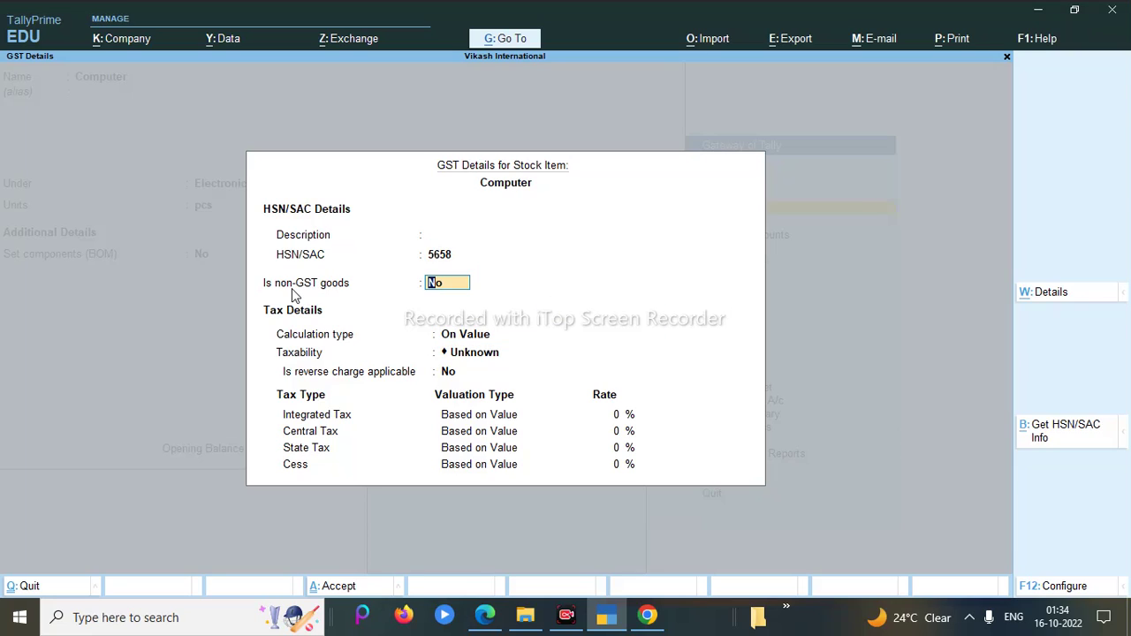
Step: Set calculation On Value, taxability Taxable, 18% integrated tax, then save the item
{"action": "key", "text": "Return"}
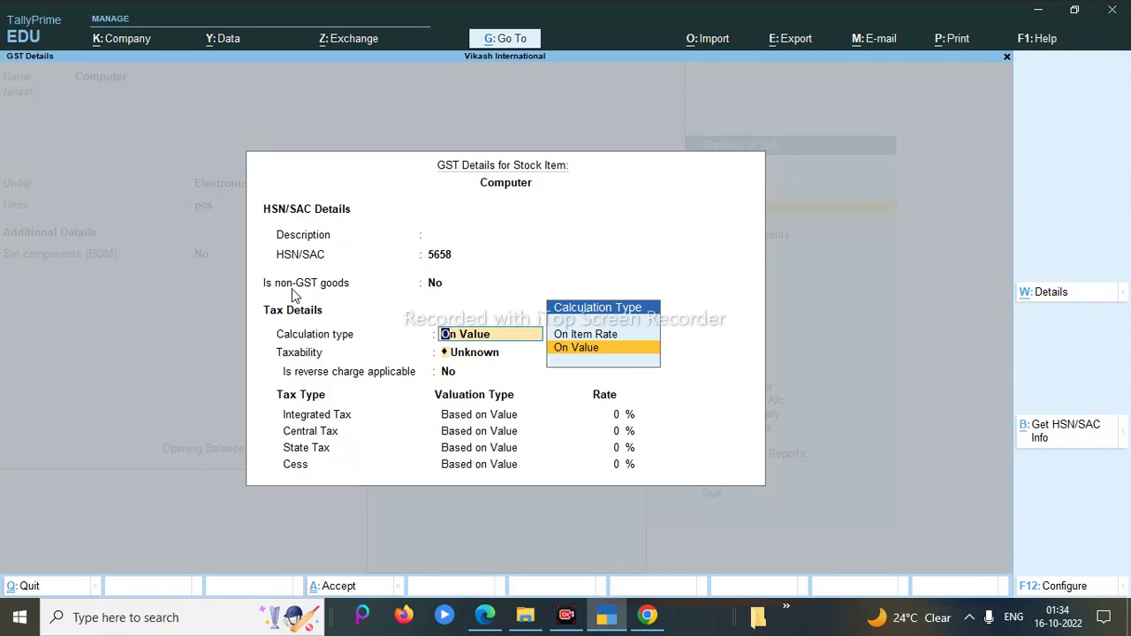
{"action": "key", "text": "Return"}
{"action": "key", "text": "Down"}
{"action": "key", "text": "Down"}
{"action": "key", "text": "Down"}
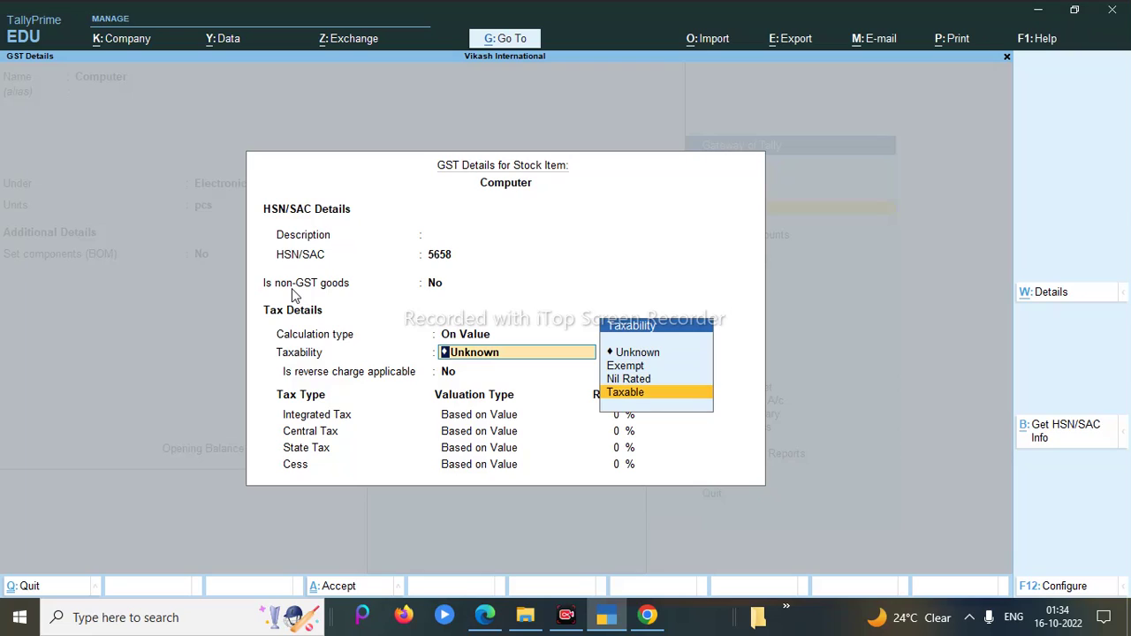
{"action": "key", "text": "Return"}
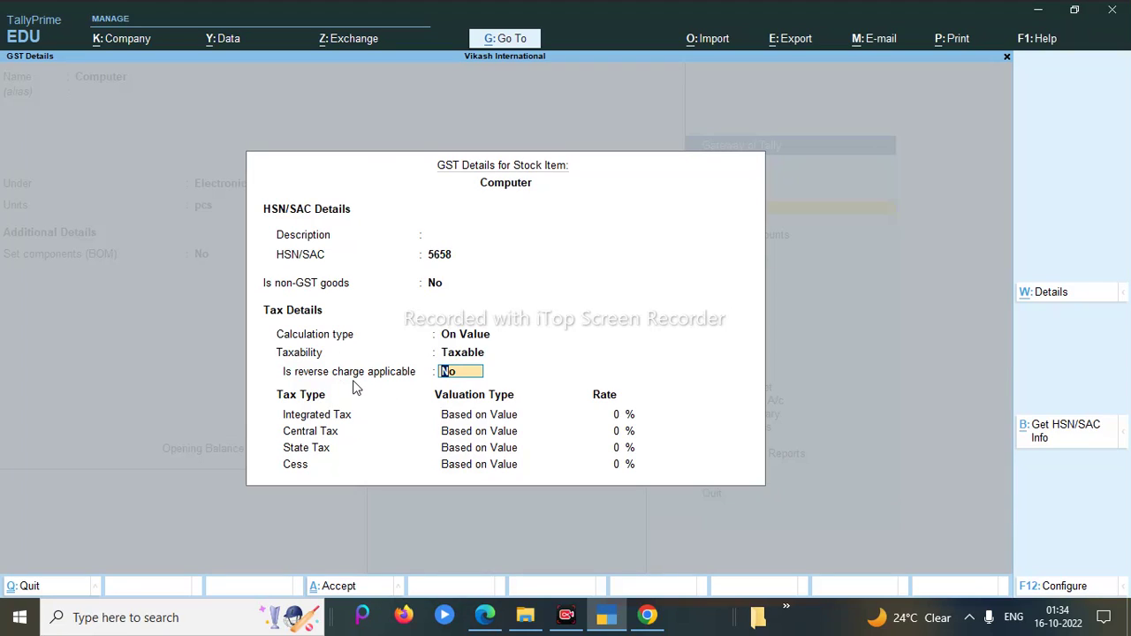
{"action": "key", "text": "Return"}
{"action": "type", "text": "18"}
{"action": "key", "text": "Return"}
{"action": "key", "text": "Return"}
{"action": "key", "text": "Return"}
{"action": "key", "text": "Return"}
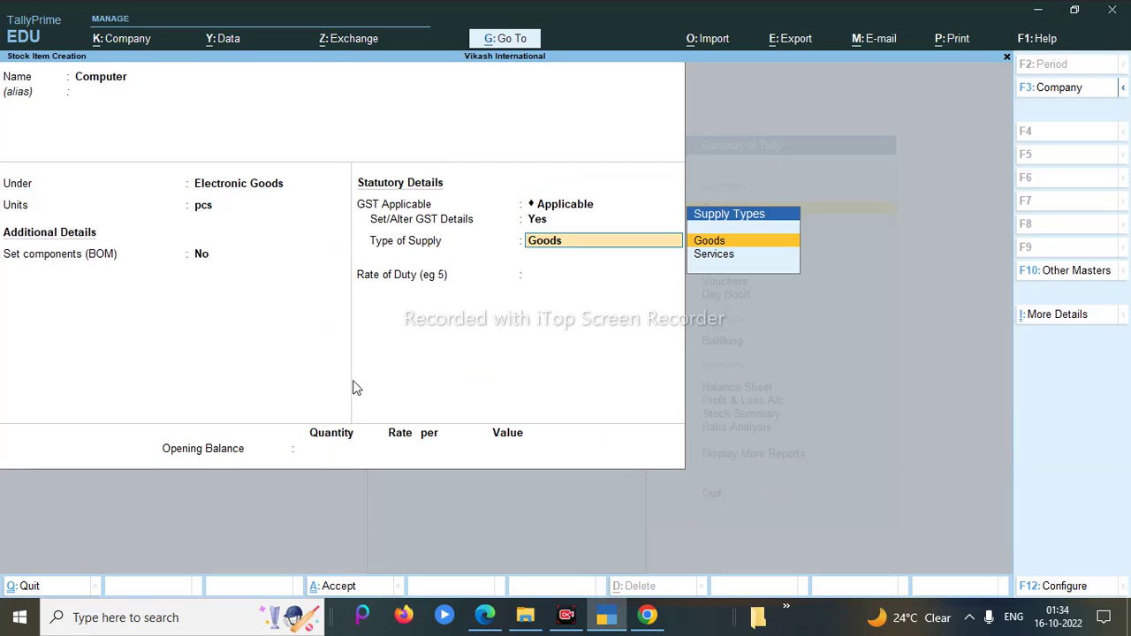
{"action": "key", "text": "Return"}
{"action": "key", "text": "Return"}
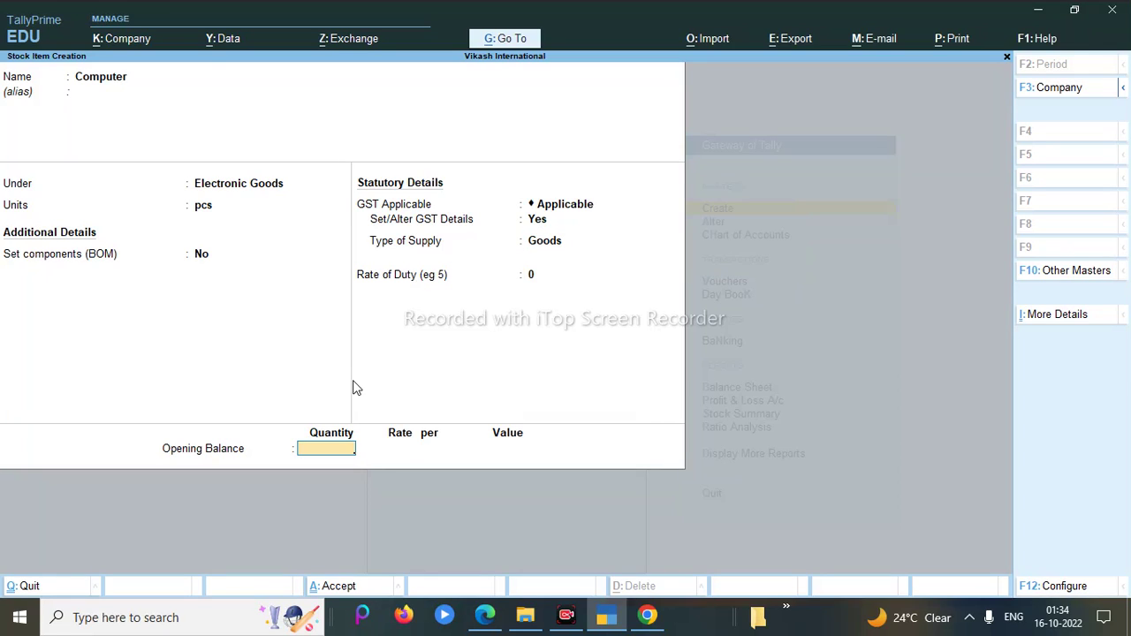
{"action": "key", "text": "Return"}
{"action": "key", "text": "Return"}
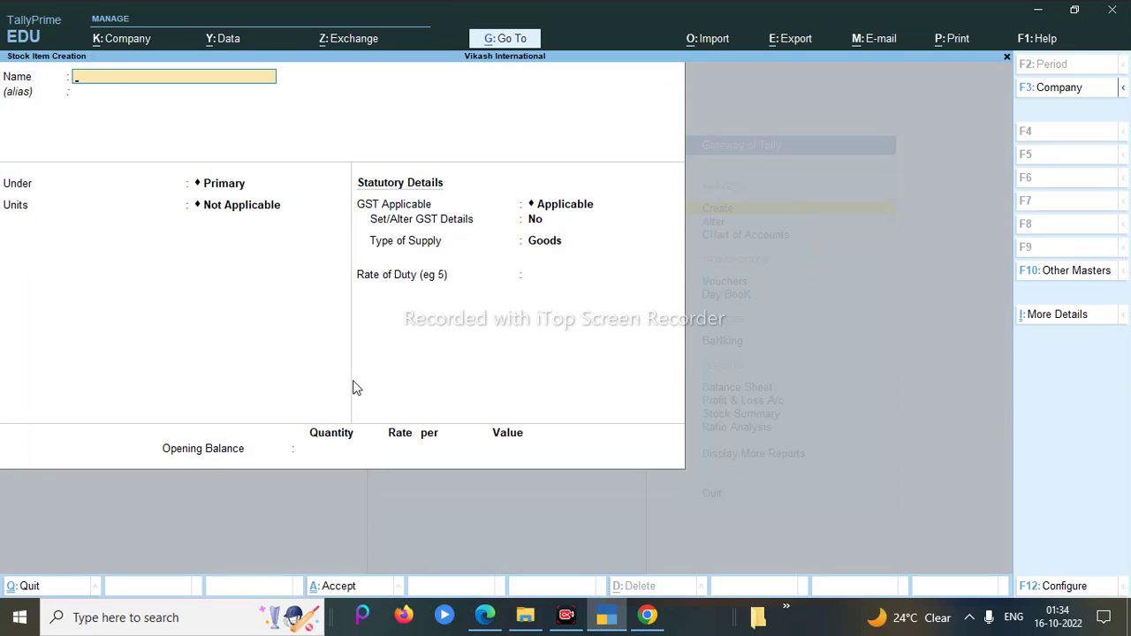